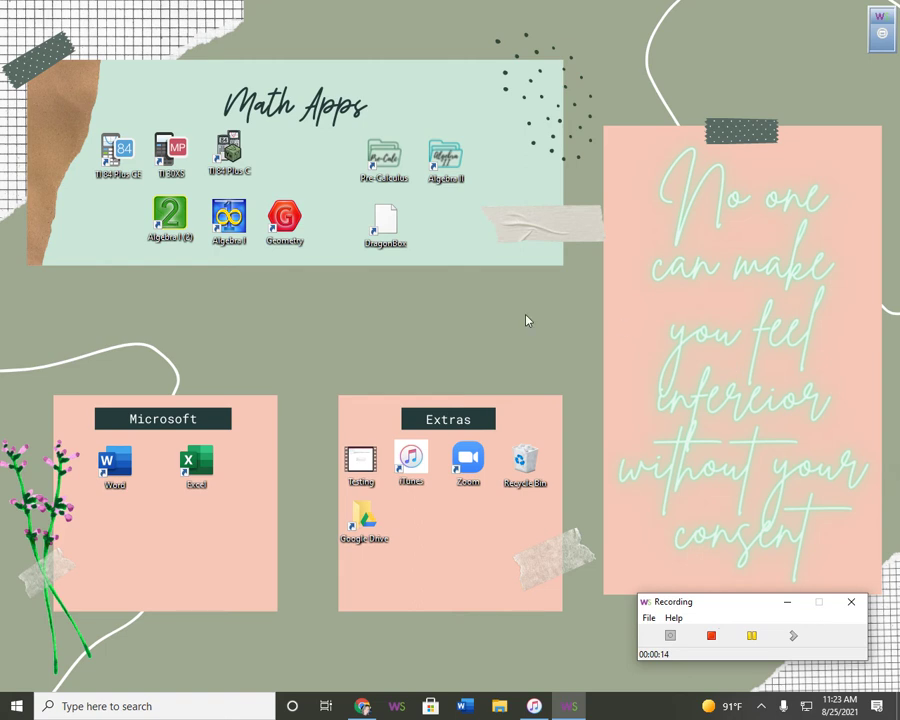
- Check the screen's display resolution in the Windows display settings, then close the settings
right_click(311, 298)
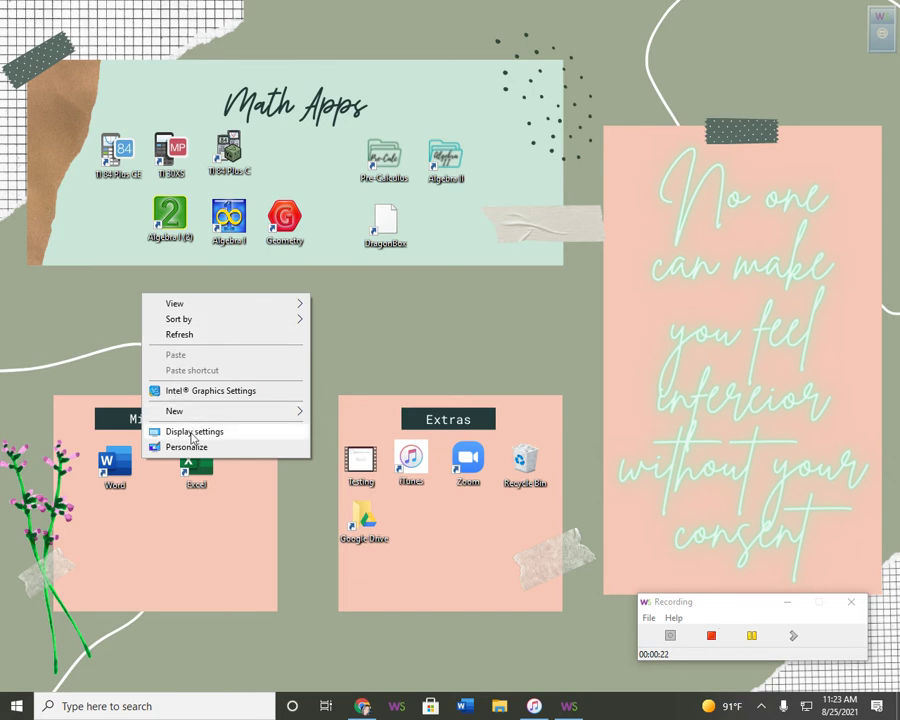
click(193, 434)
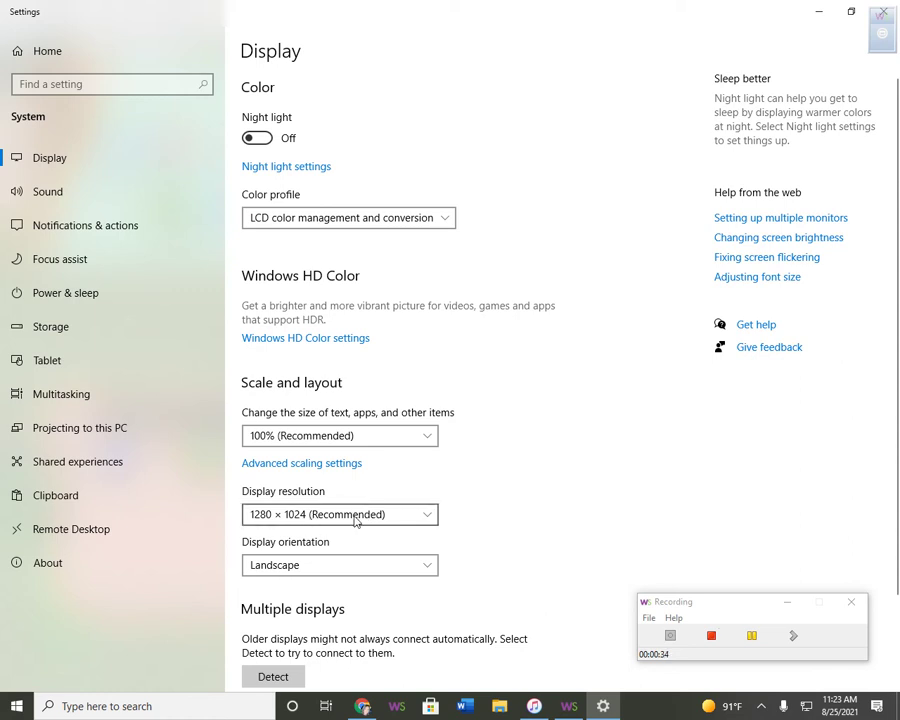
double_click(766, 22)
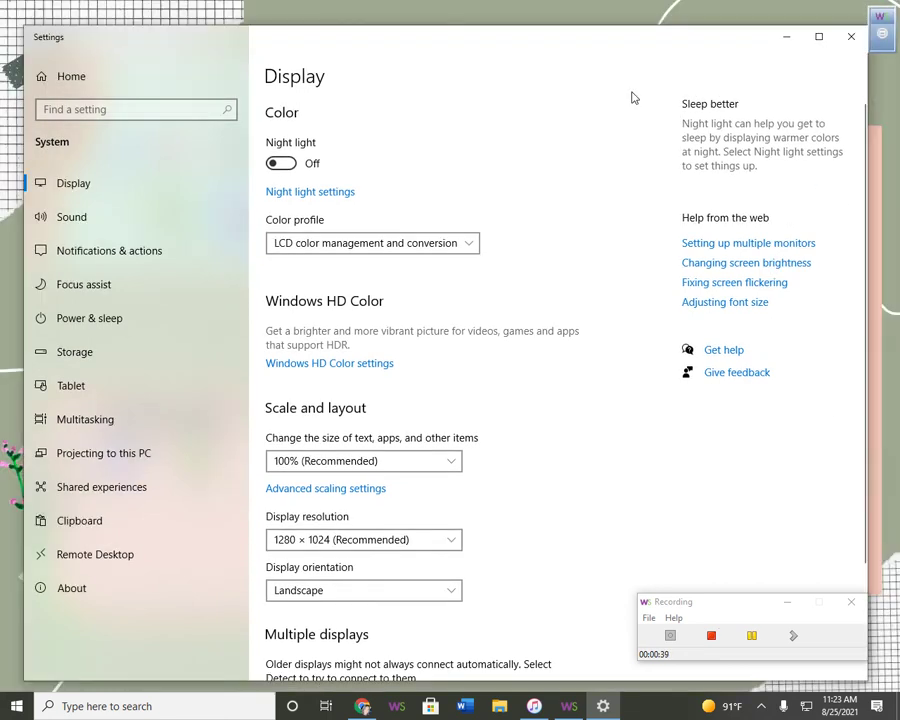
click(709, 92)
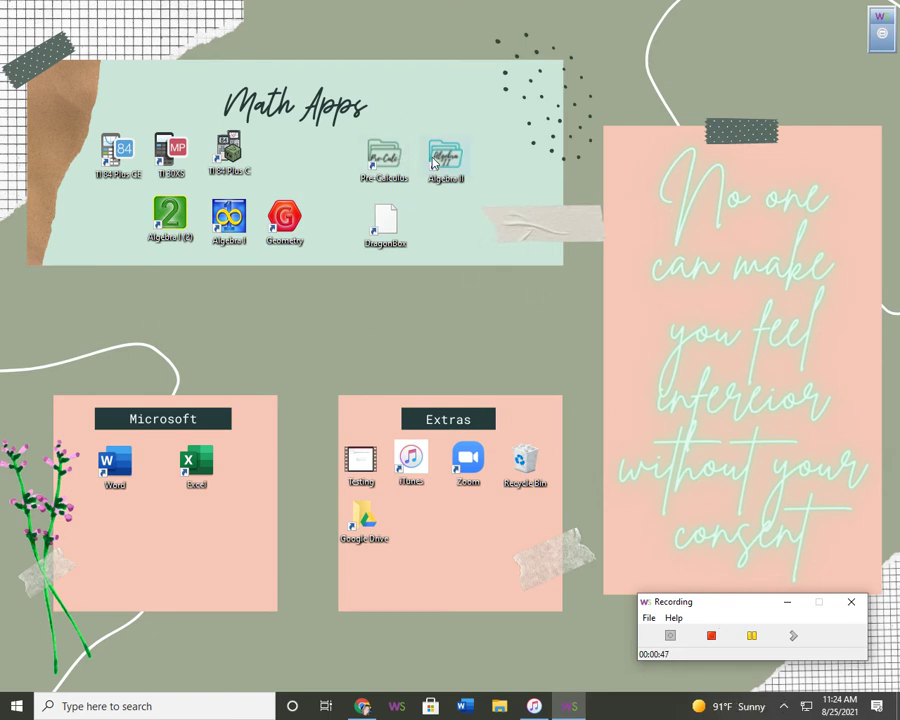
- Shift the DragonBox shortcut slightly within the Math Apps box and check the desktop's icon view options
drag(378, 198, 384, 230)
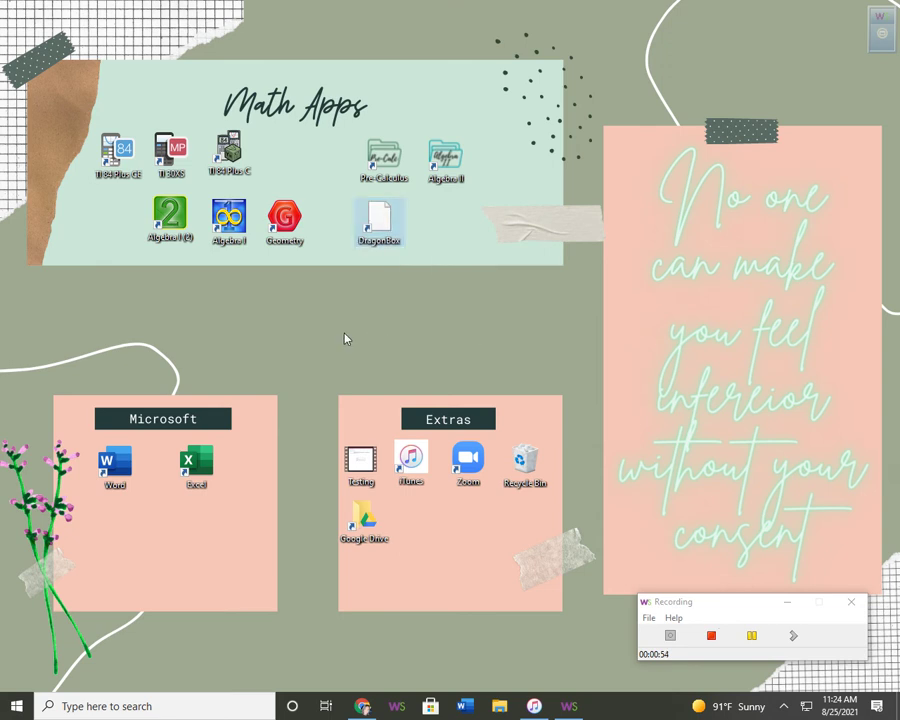
right_click(343, 339)
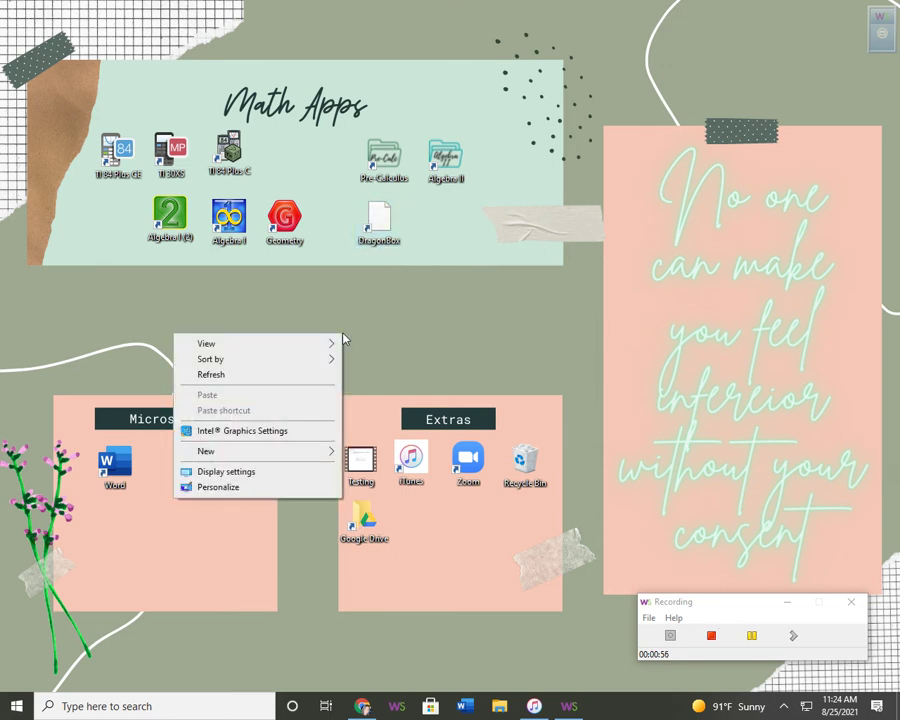
mouse_move(337, 345)
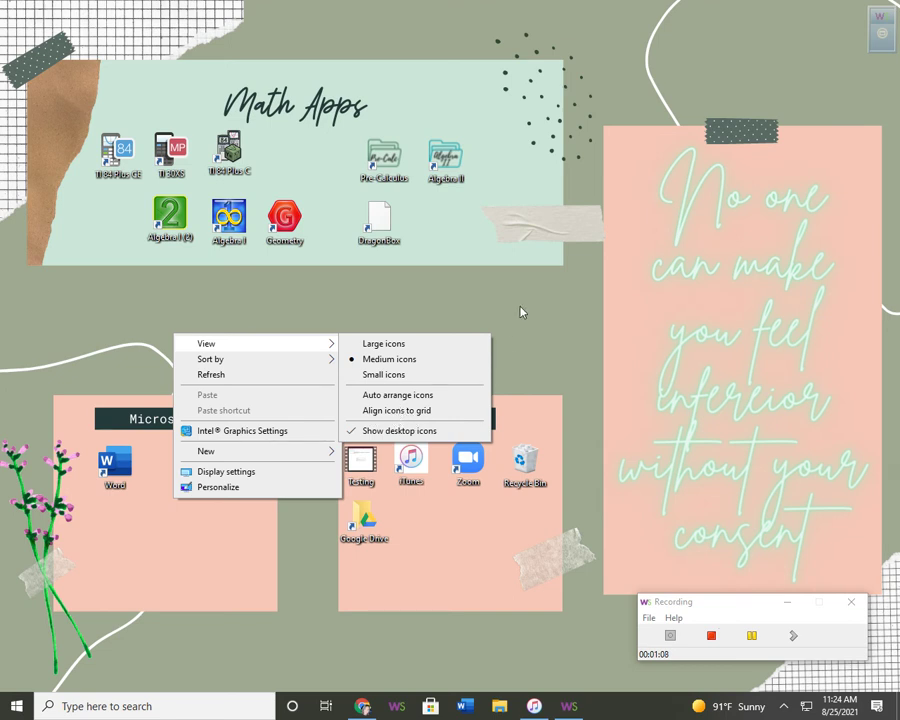
click(466, 458)
- Switch to Chrome and load canva.com in place of the gradebook page
click(362, 706)
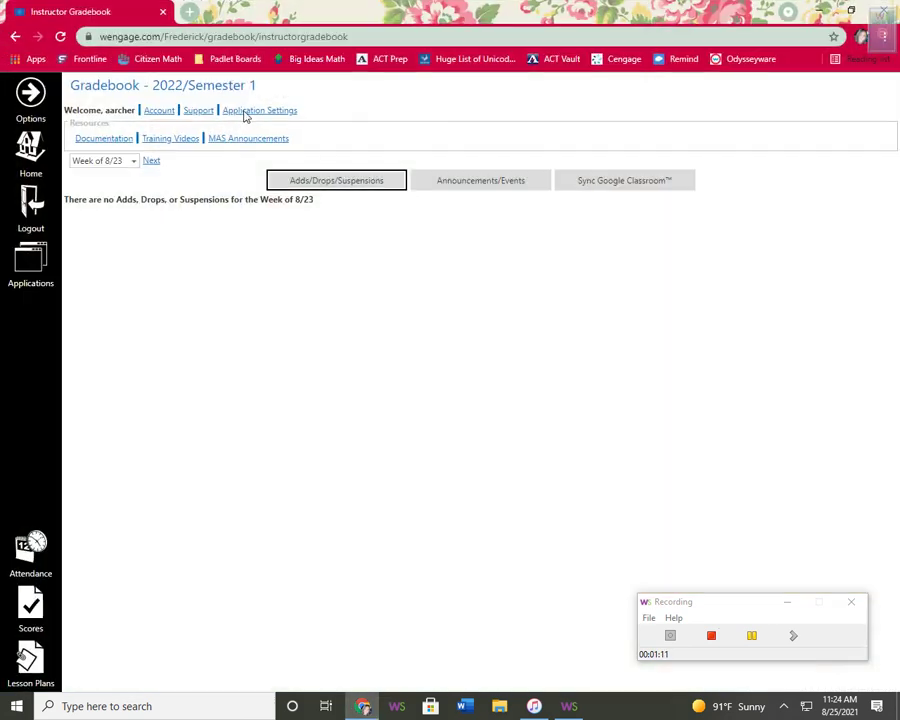
click(234, 36)
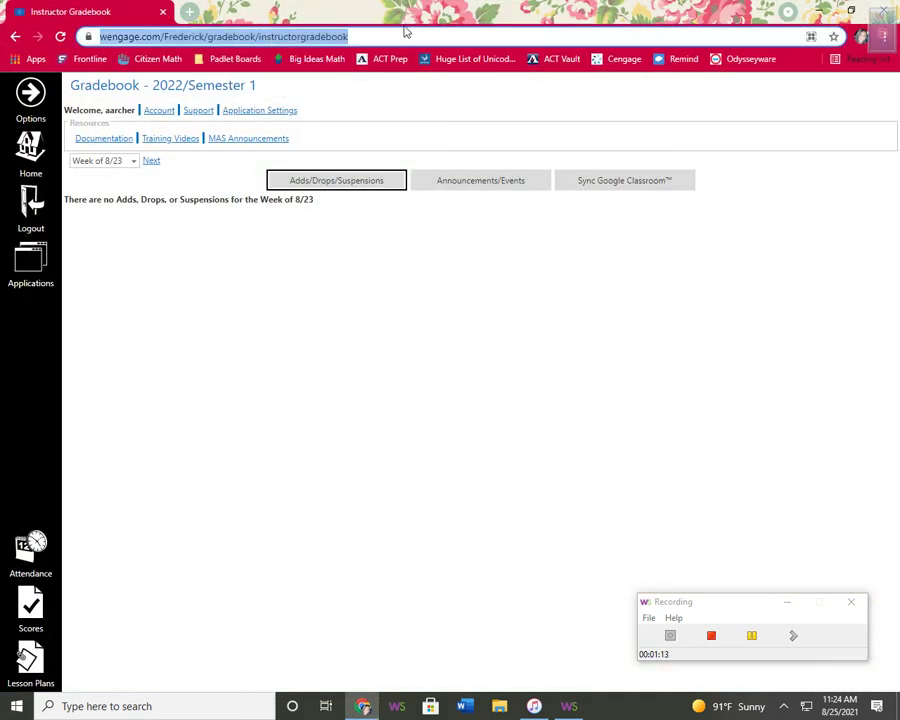
text(canva.com)
key(Return)
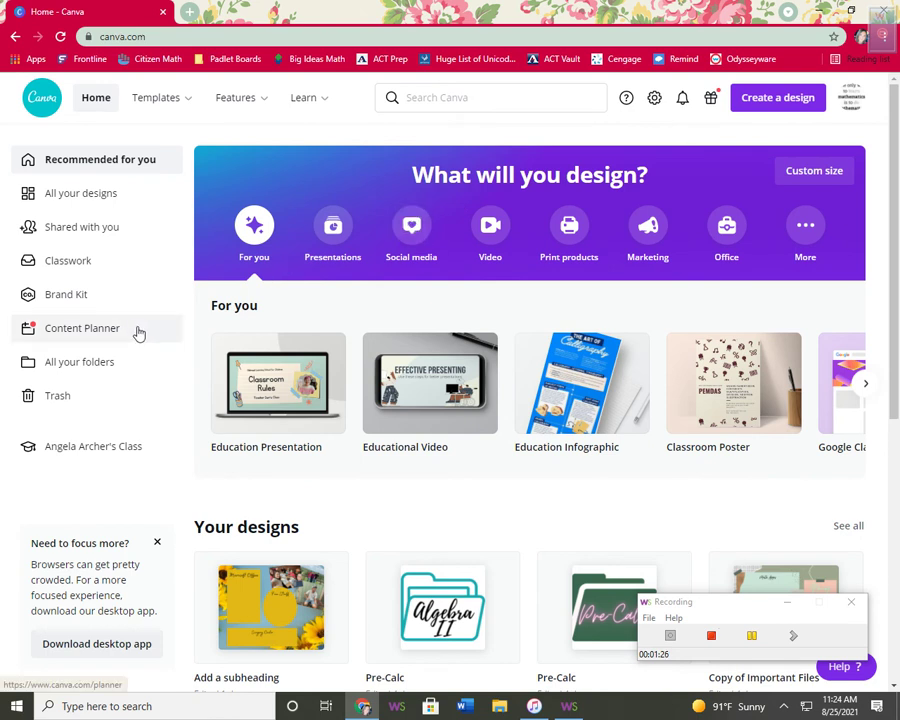
- Search Canva for "desktop background" templates and filter them by the Desktop Wallpaper category
click(441, 98)
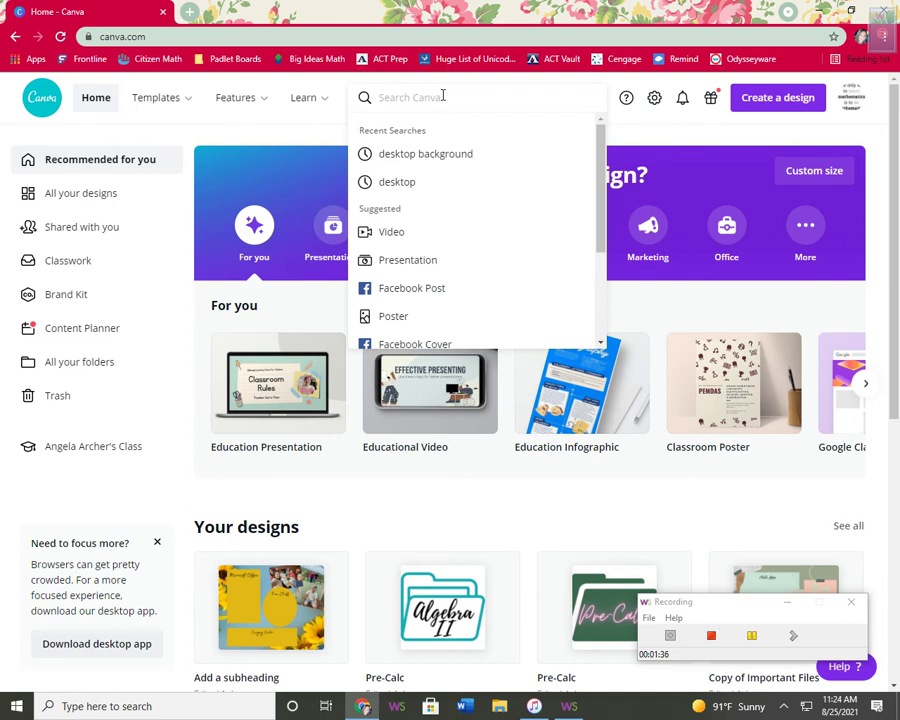
click(417, 153)
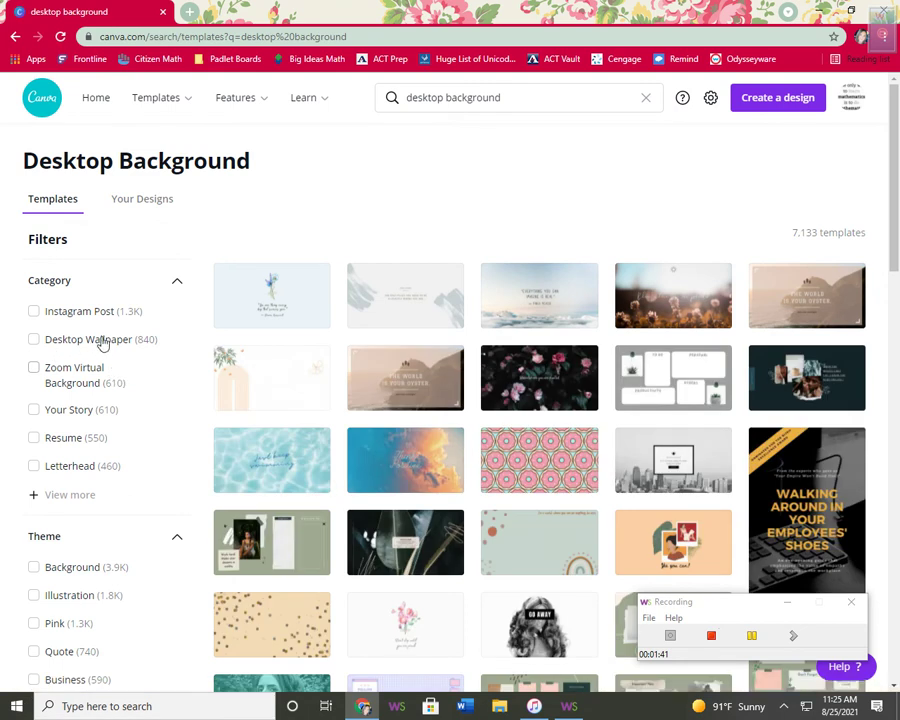
click(34, 341)
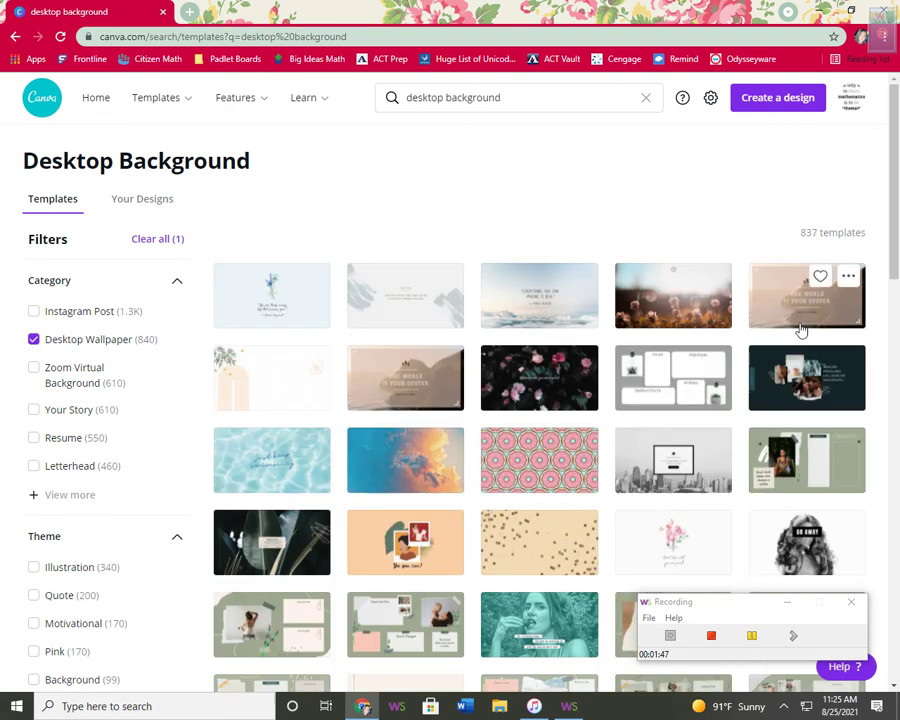
- Browse the wallpaper templates and open the green Brown Textured Collage Desktop Wallpaper with the black-and-white photos
scroll(598, 208, down, 3)
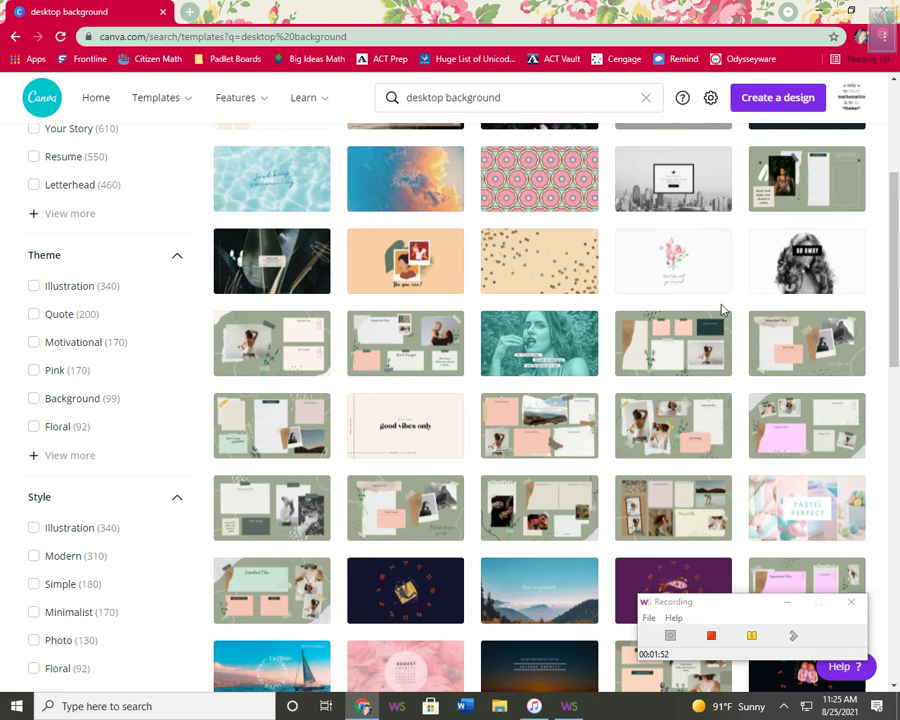
scroll(719, 308, down, 3)
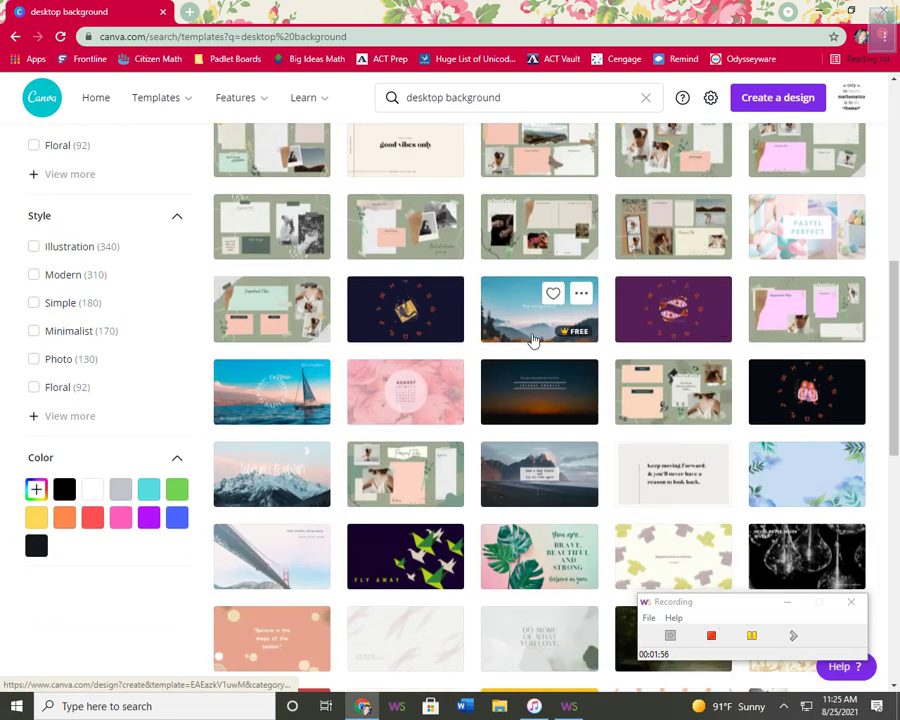
scroll(534, 341, down, 2)
scroll(534, 341, down, 1)
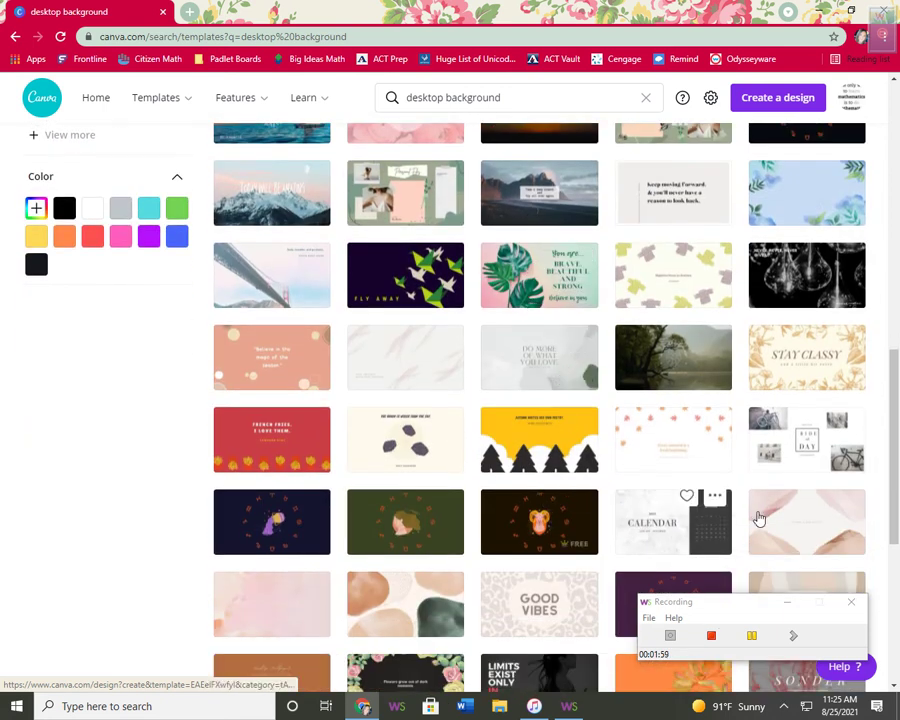
scroll(805, 348, up, 4)
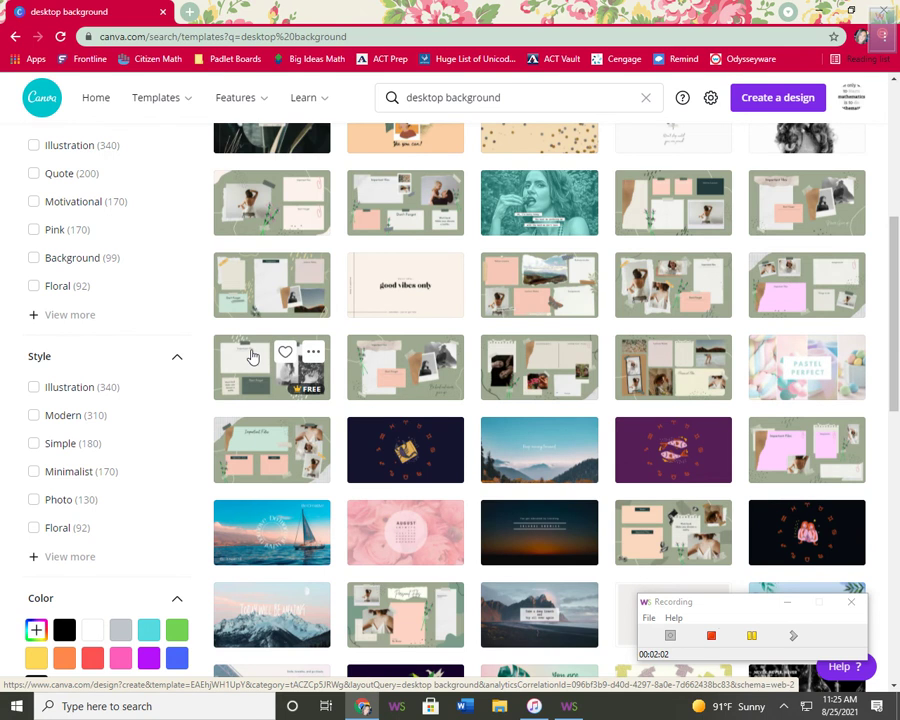
click(253, 357)
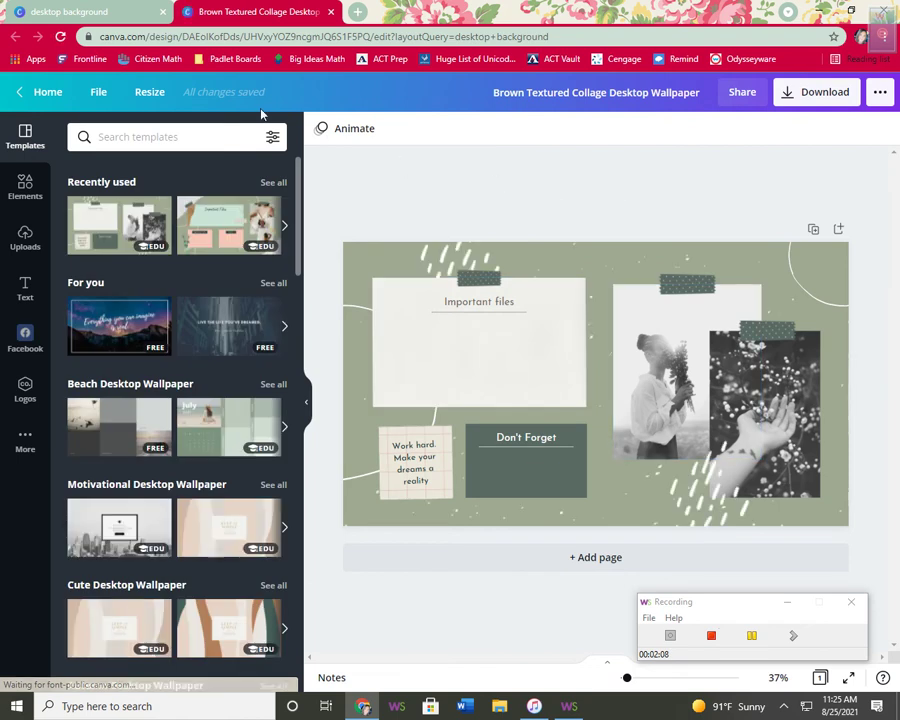
- Resize the design to a custom size of 1280 × 1024 px
click(149, 98)
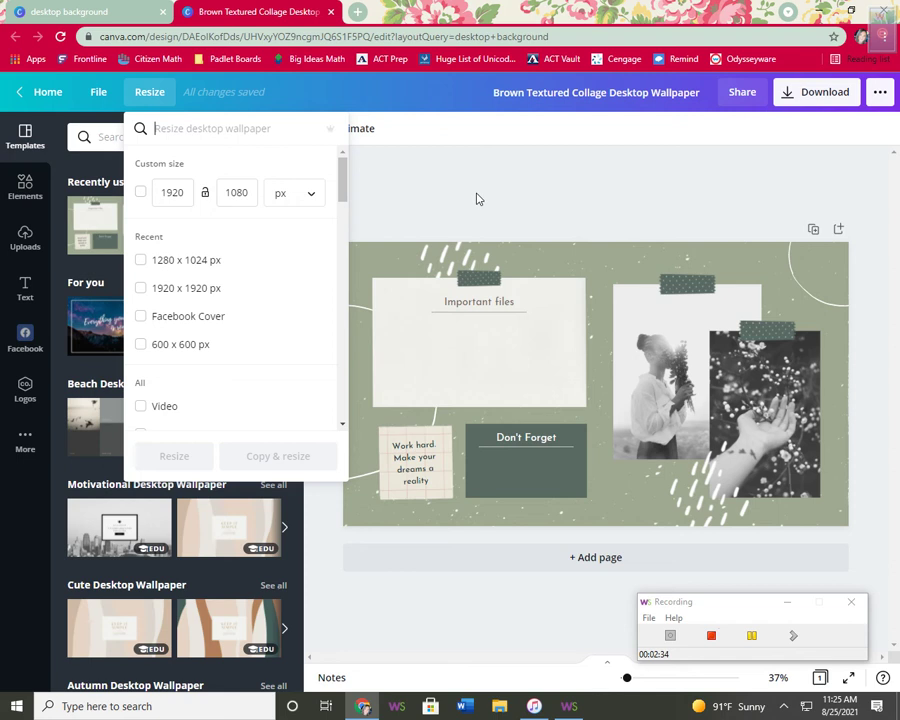
click(752, 636)
click(183, 196)
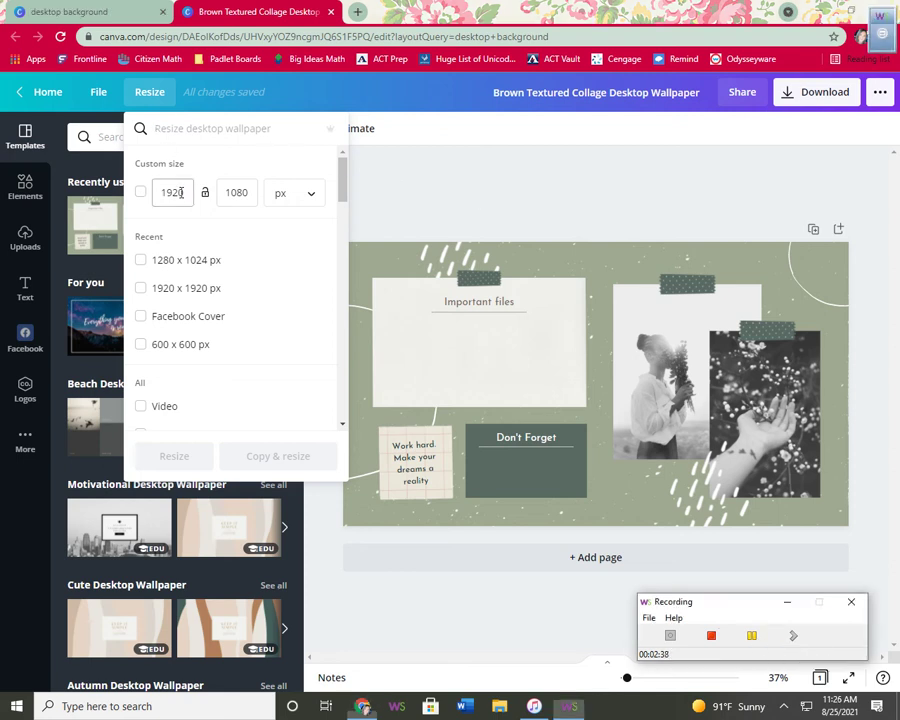
drag(181, 193, 163, 192)
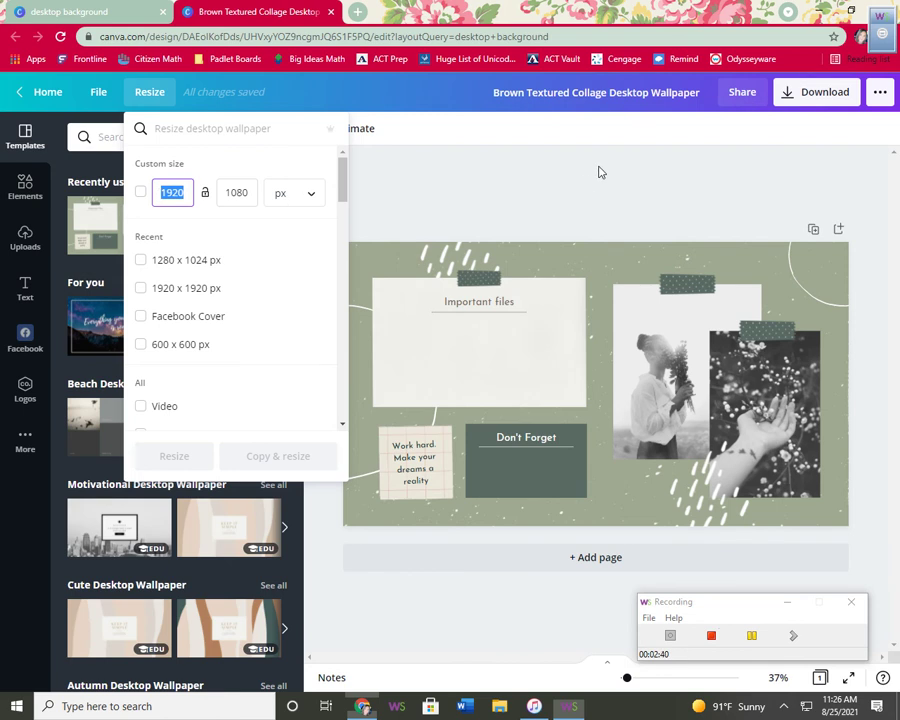
text(1280)
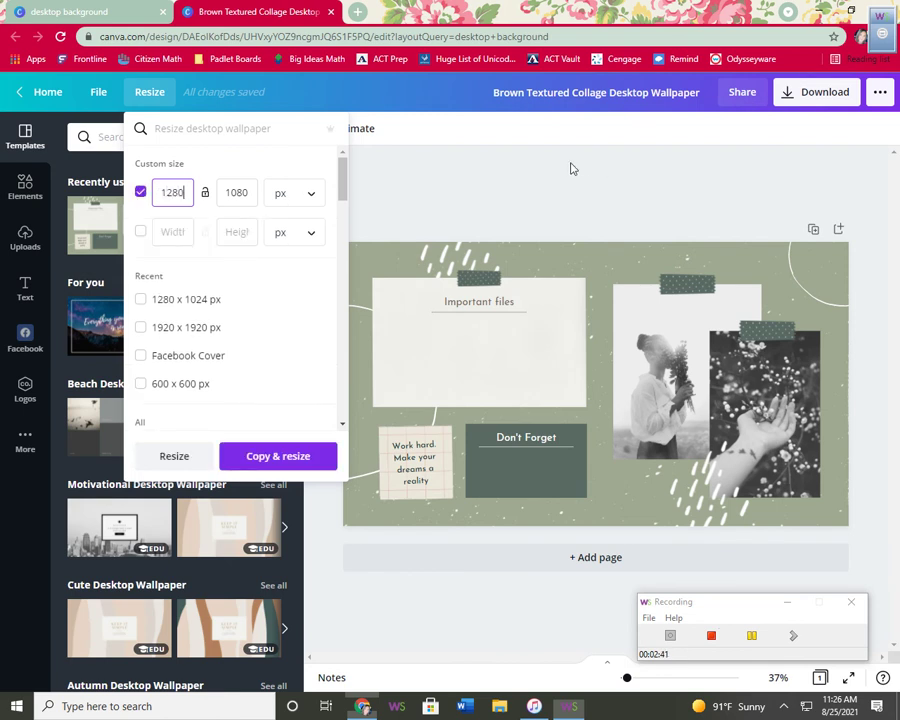
click(253, 192)
key(BackSpace)
key(BackSpace)
text(24)
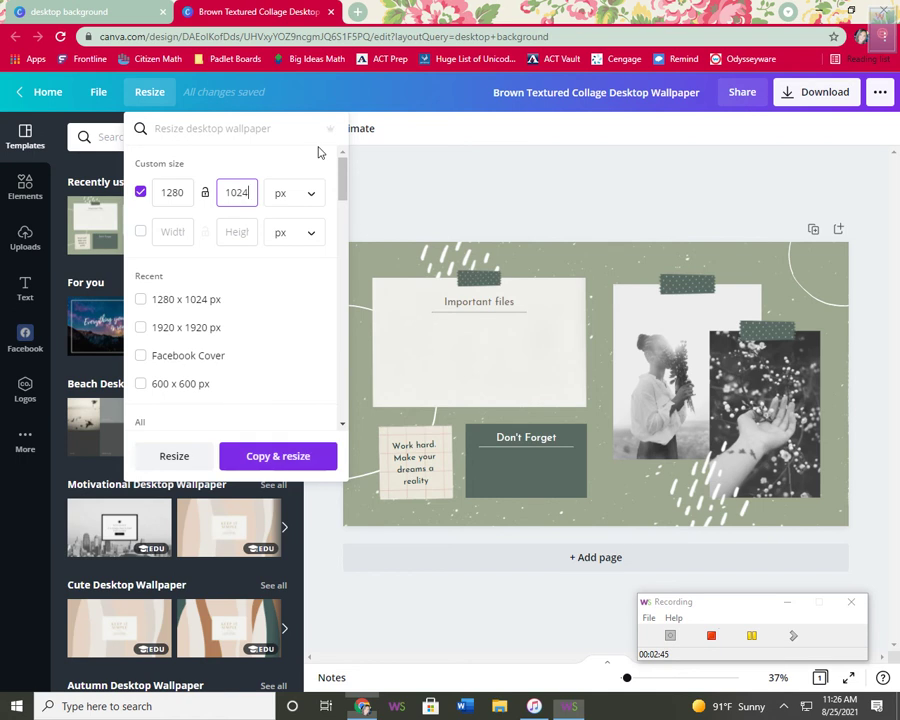
click(170, 455)
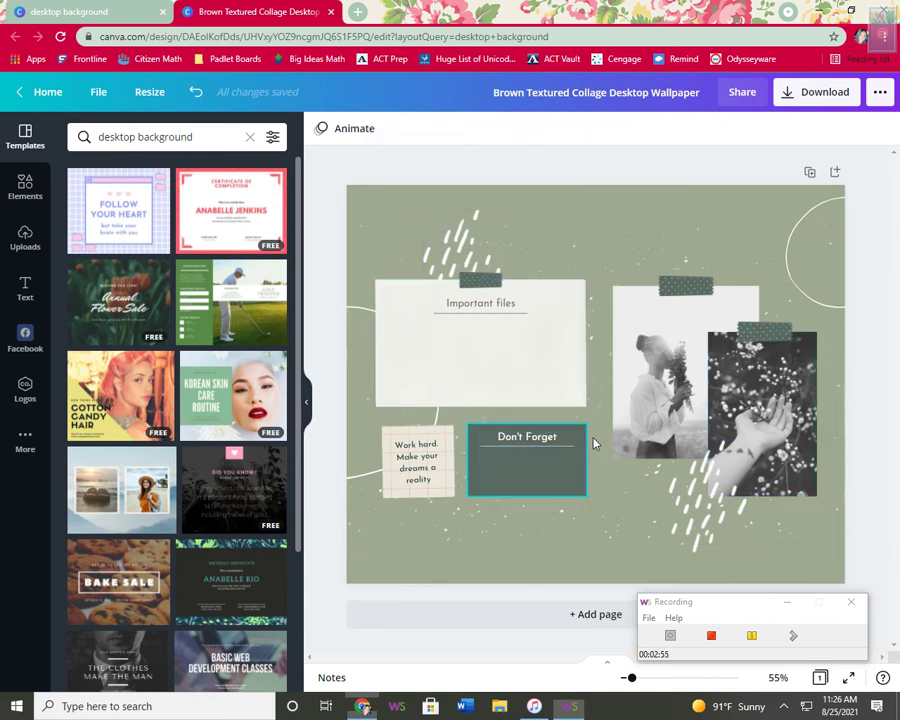
- Move the upper white dashes into the design's upper-left corner and enlarge the Important files paper, placing its tape near the top edge
click(465, 241)
drag(465, 241, 403, 220)
click(498, 346)
drag(480, 406, 496, 476)
drag(502, 368, 487, 238)
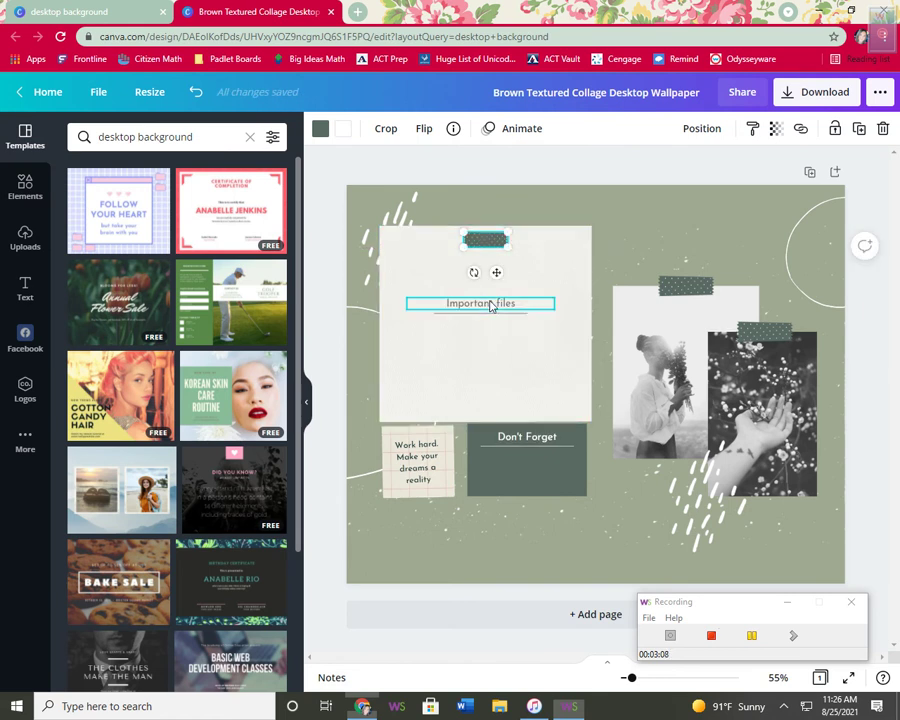
- Replace the "Important files" heading text with "Microsoft Apps"
click(491, 306)
drag(446, 303, 513, 302)
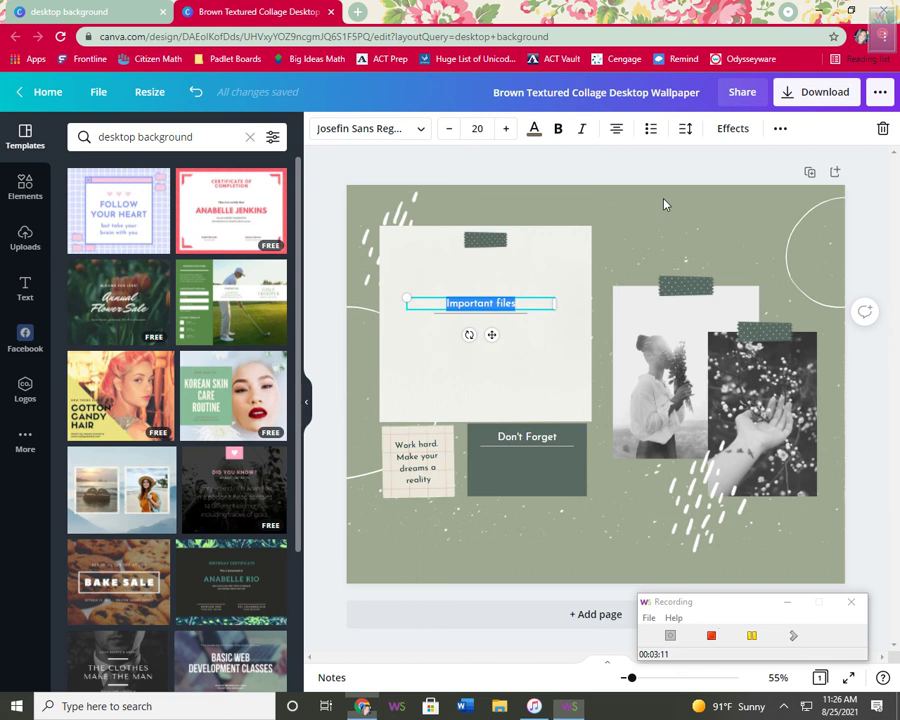
text(Microsoft Apps)
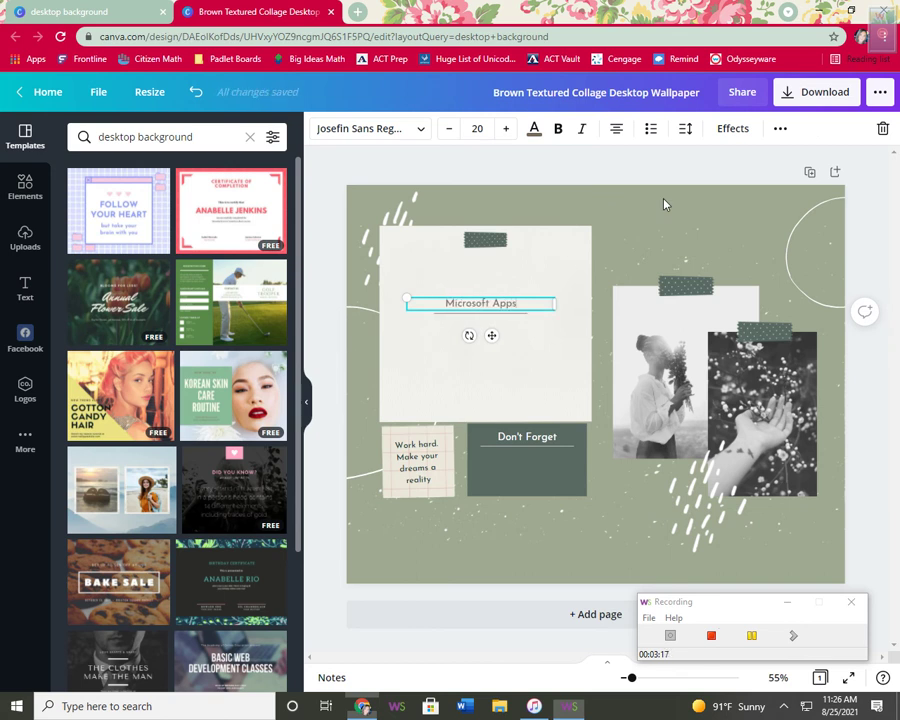
click(621, 247)
- Move the Microsoft Apps heading up beneath the tape and delete its separate underline
drag(510, 303, 516, 260)
drag(506, 313, 477, 298)
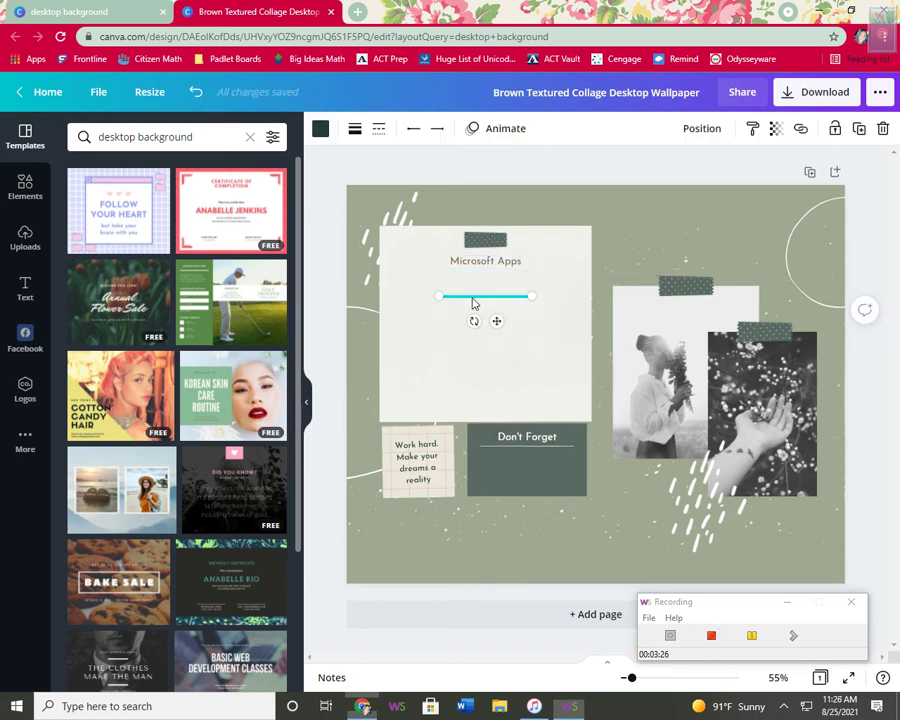
key(Delete)
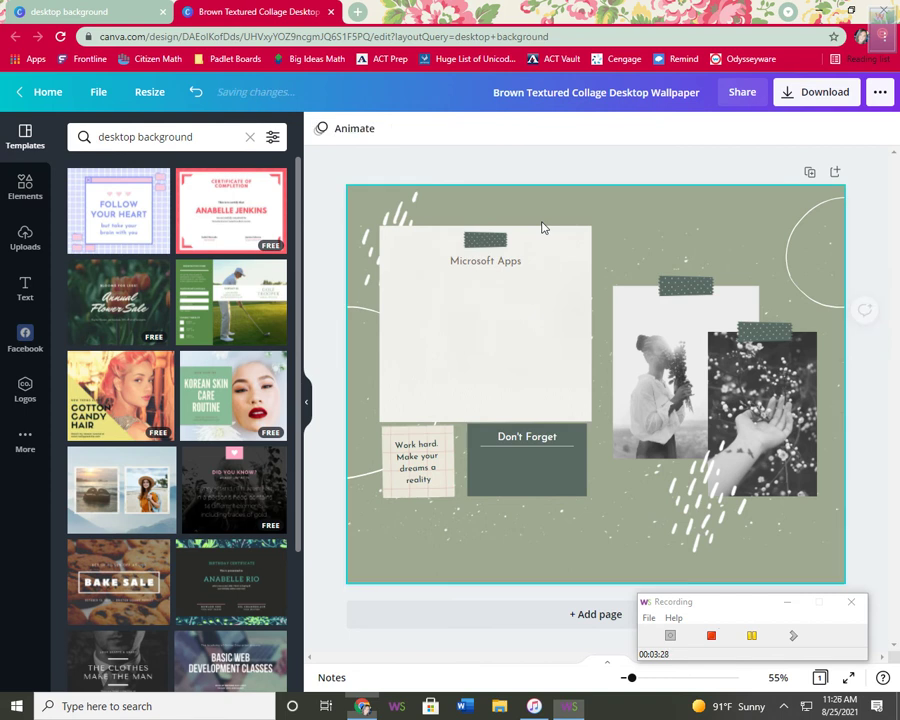
- Send the photo of the hand among flowers backward, behind the photo of the woman
click(683, 290)
click(752, 383)
click(697, 325)
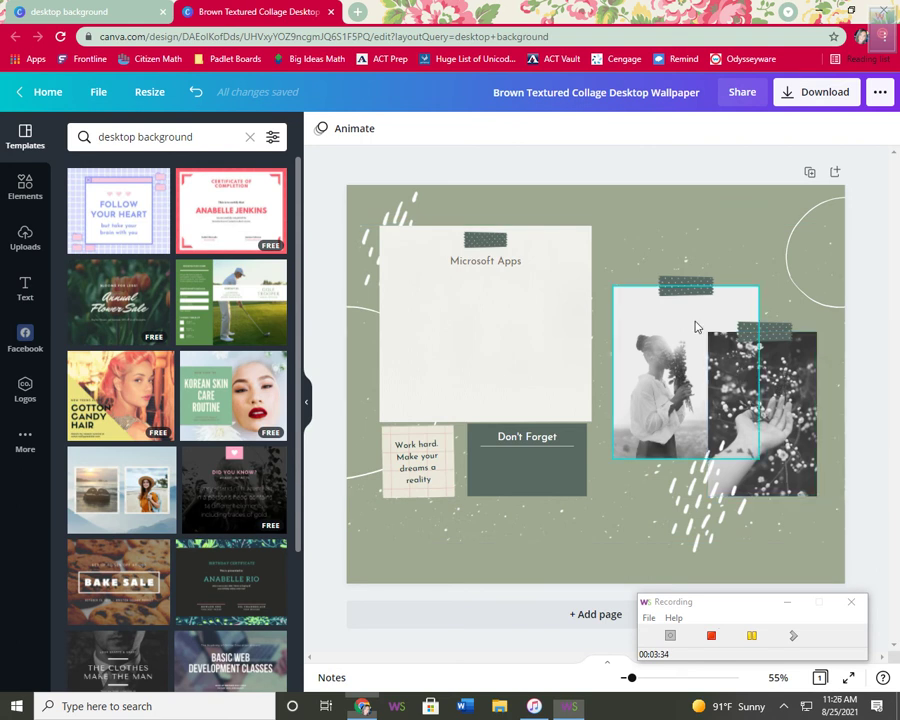
right_click(738, 372)
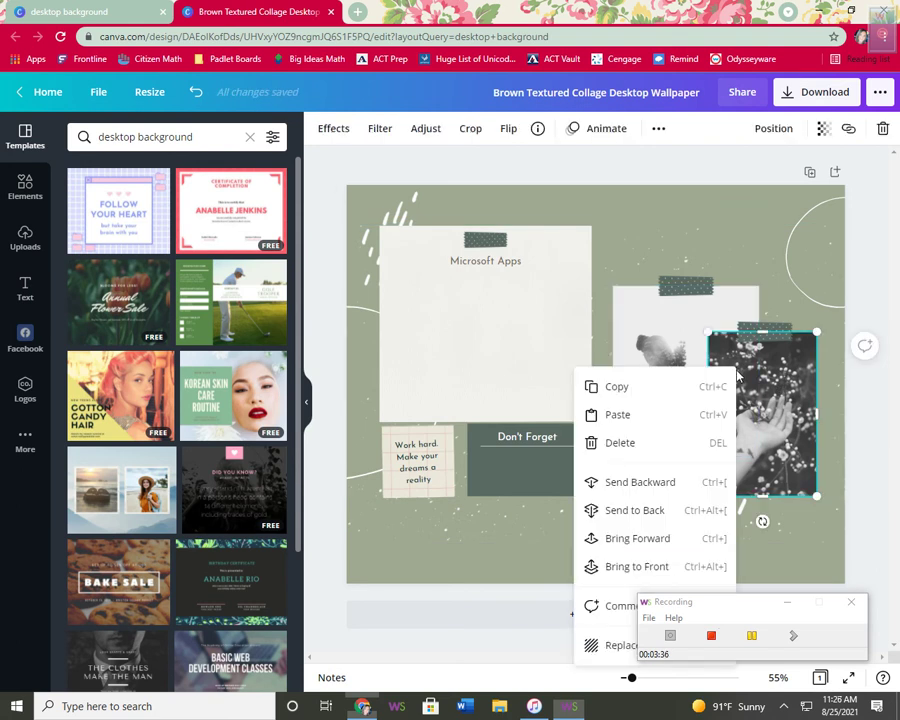
click(667, 482)
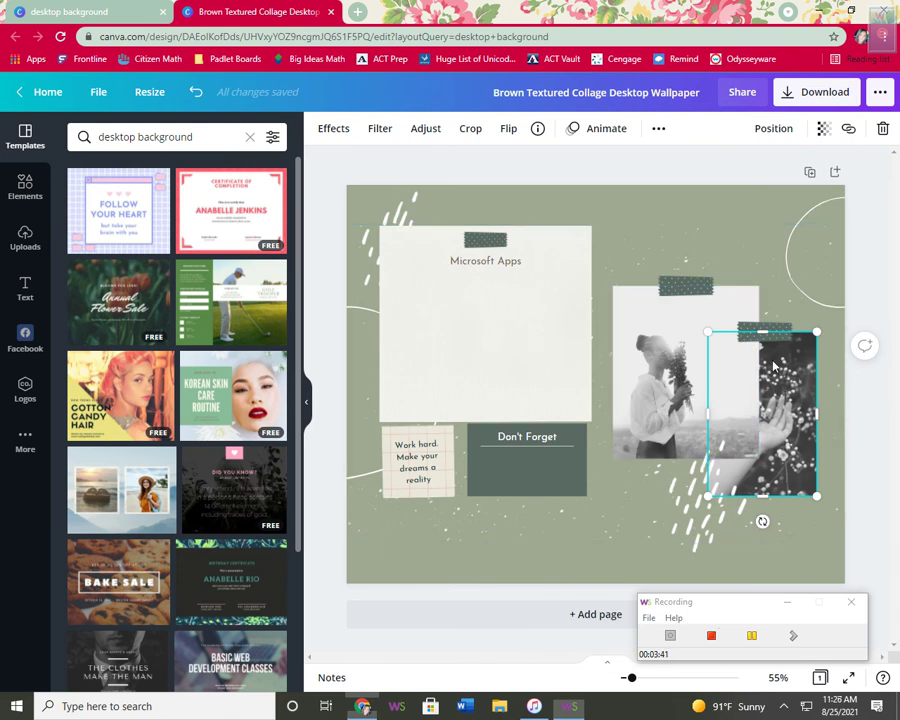
- Delete the photo of the woman holding flowers and move its tape strip up toward the design's upper edge
click(675, 337)
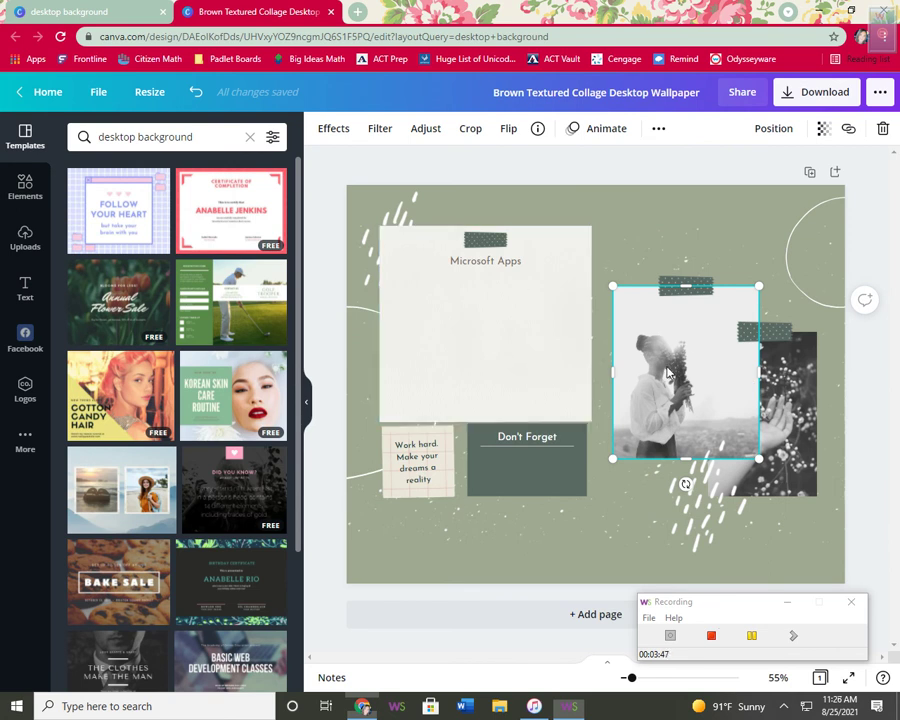
key(Delete)
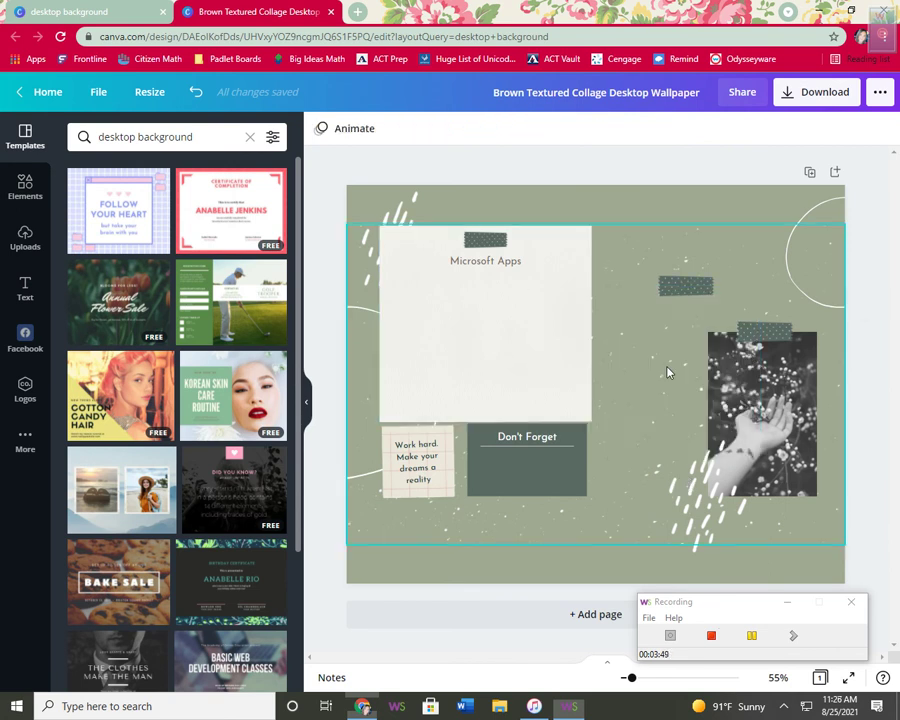
drag(693, 284, 692, 230)
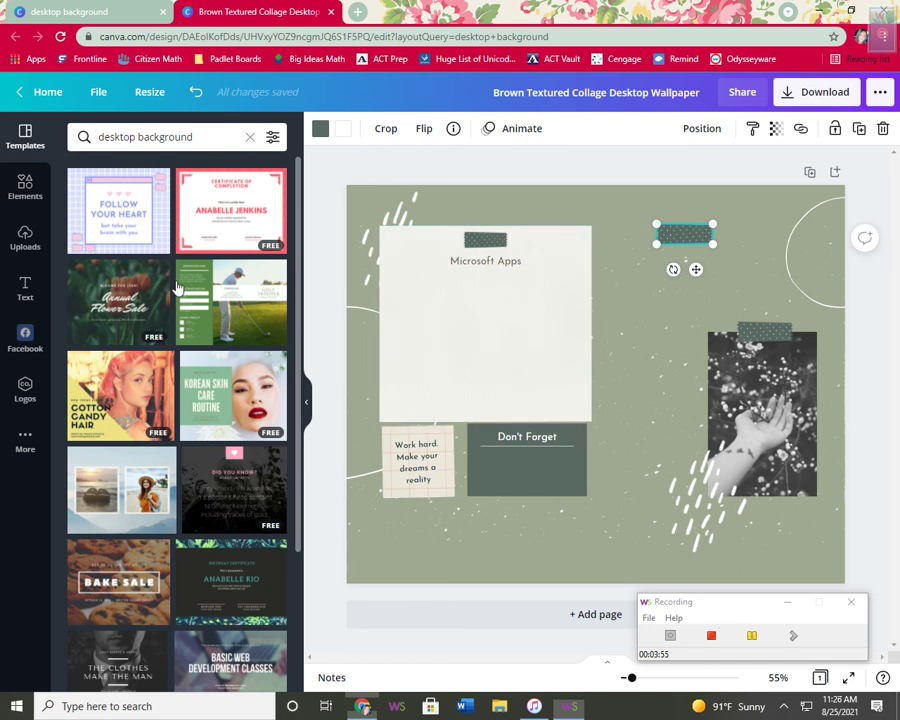
- Add a dark green circle shape and place it beneath the tape strip above the hand photo
click(24, 187)
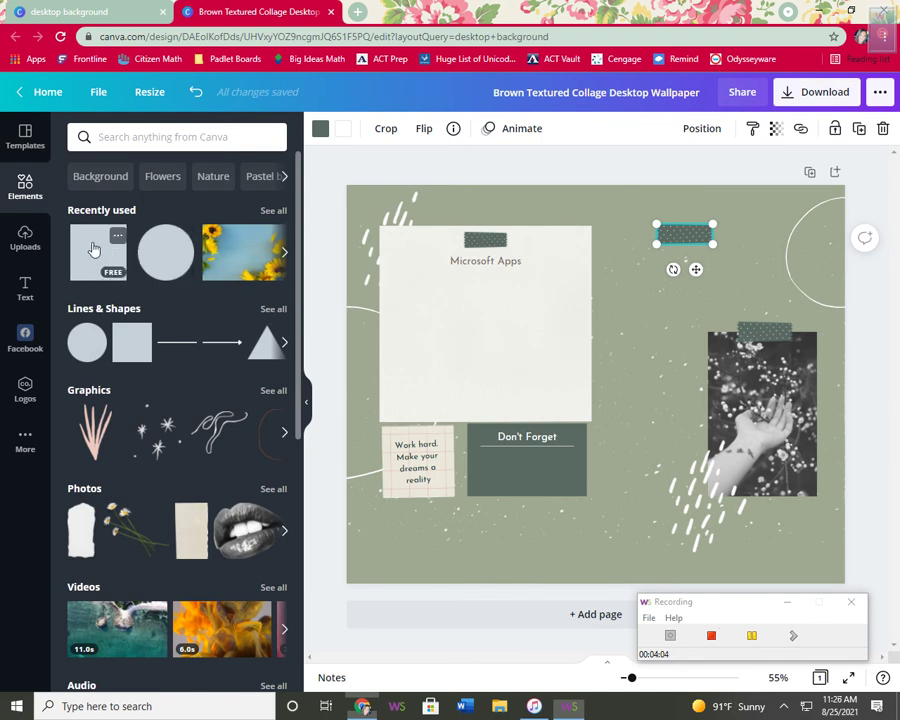
click(163, 256)
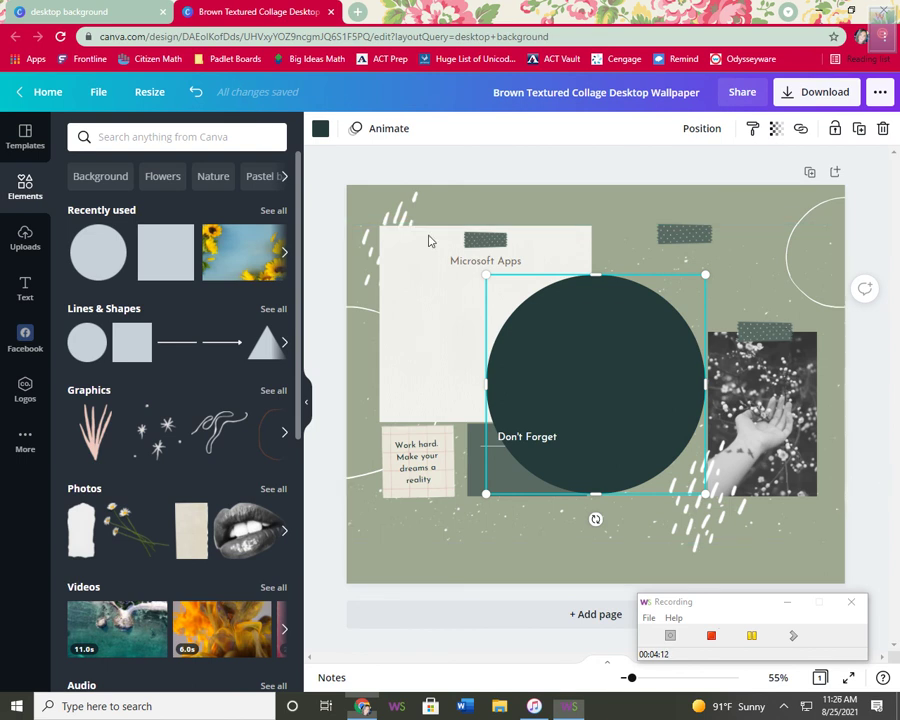
click(320, 132)
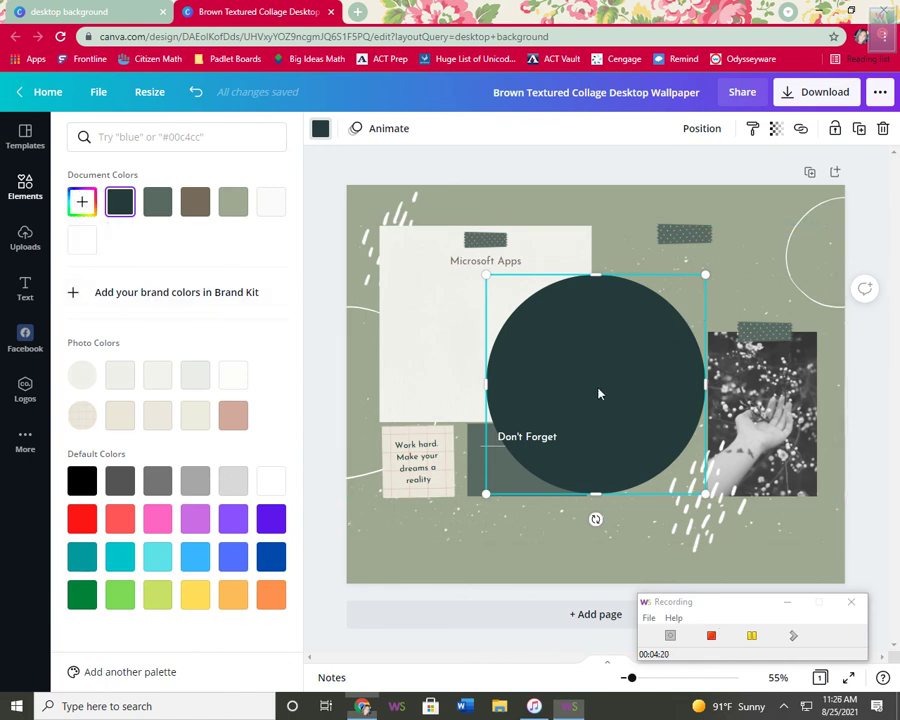
drag(600, 394, 690, 351)
- Nudge the dark circle slightly down and send it to the back, behind the tape, paper and hand photo
right_click(695, 289)
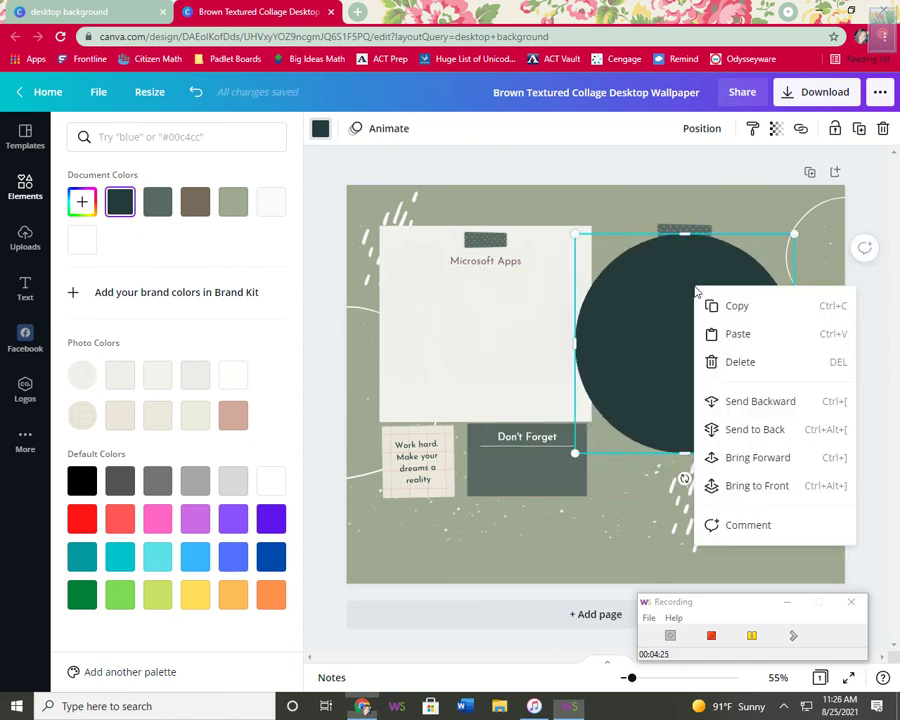
click(745, 401)
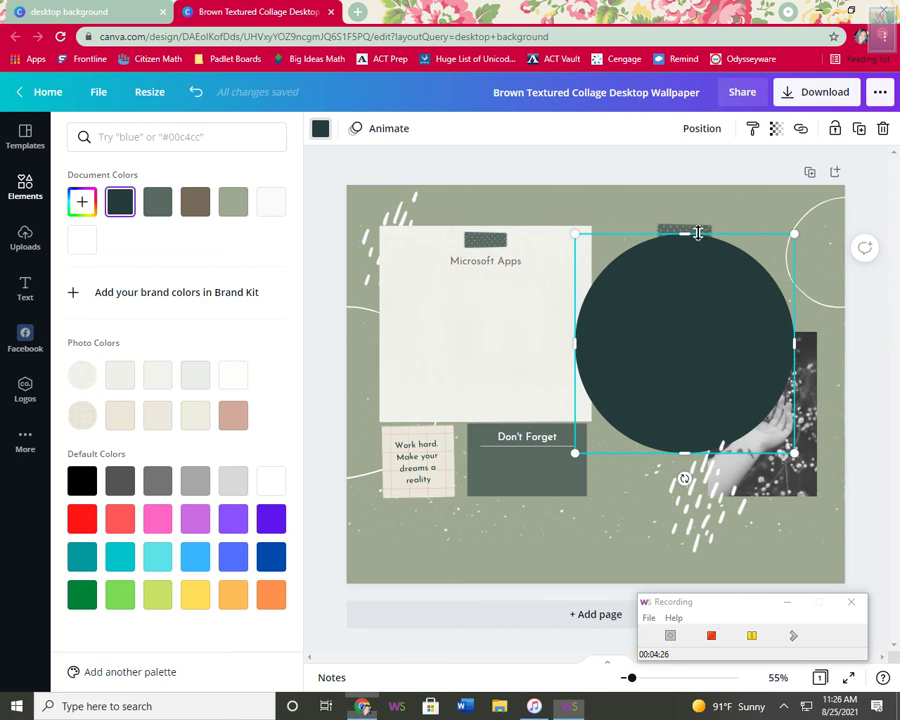
mouse_move(693, 270)
mouse_down()
mouse_move(695, 259)
mouse_move(693, 276)
mouse_up()
right_click(630, 268)
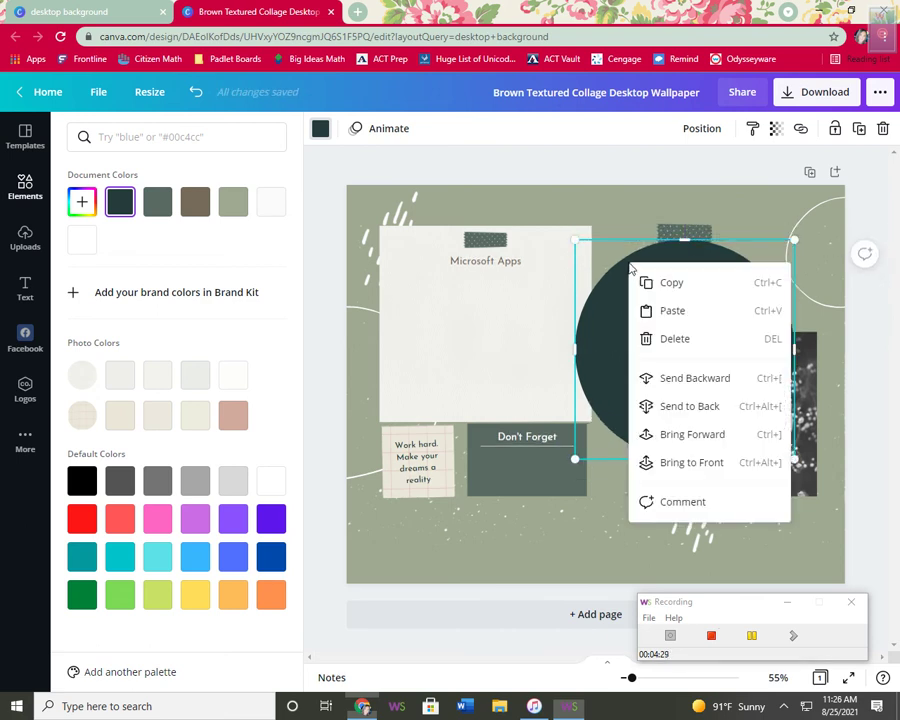
click(681, 377)
right_click(670, 330)
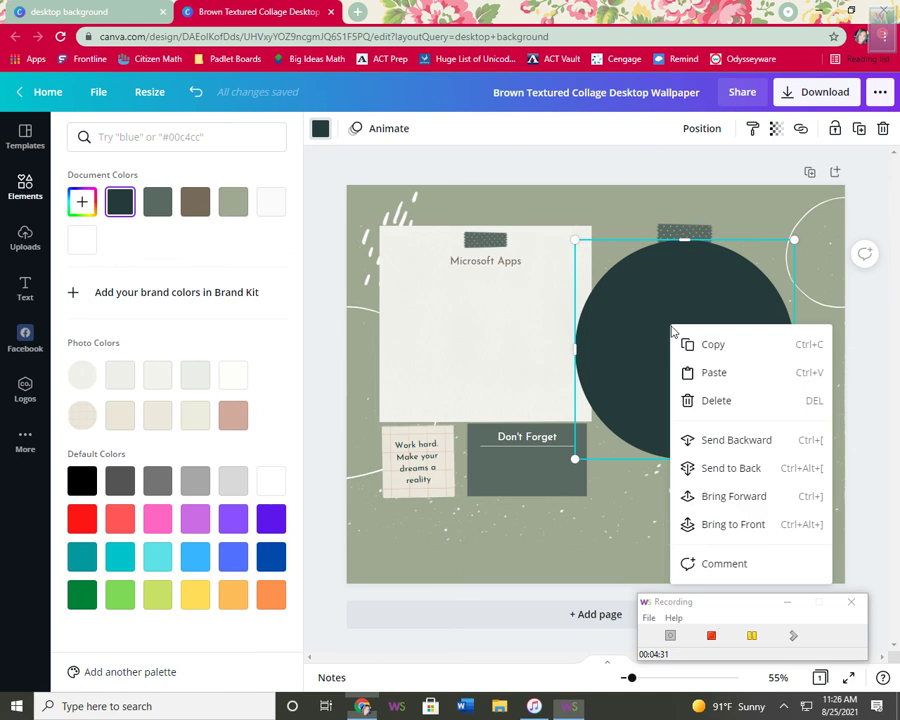
click(734, 466)
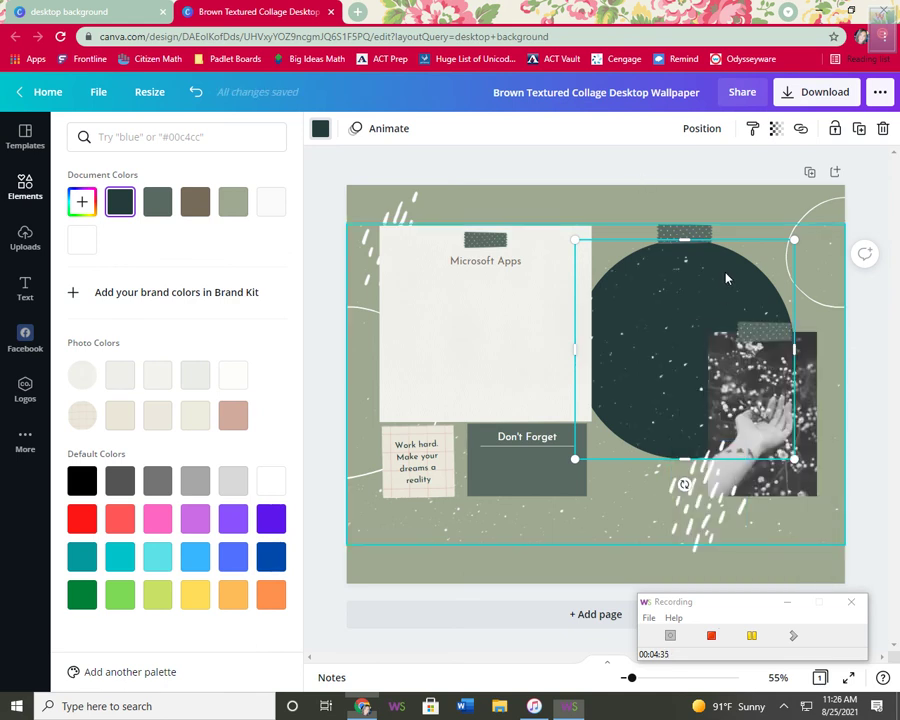
click(669, 262)
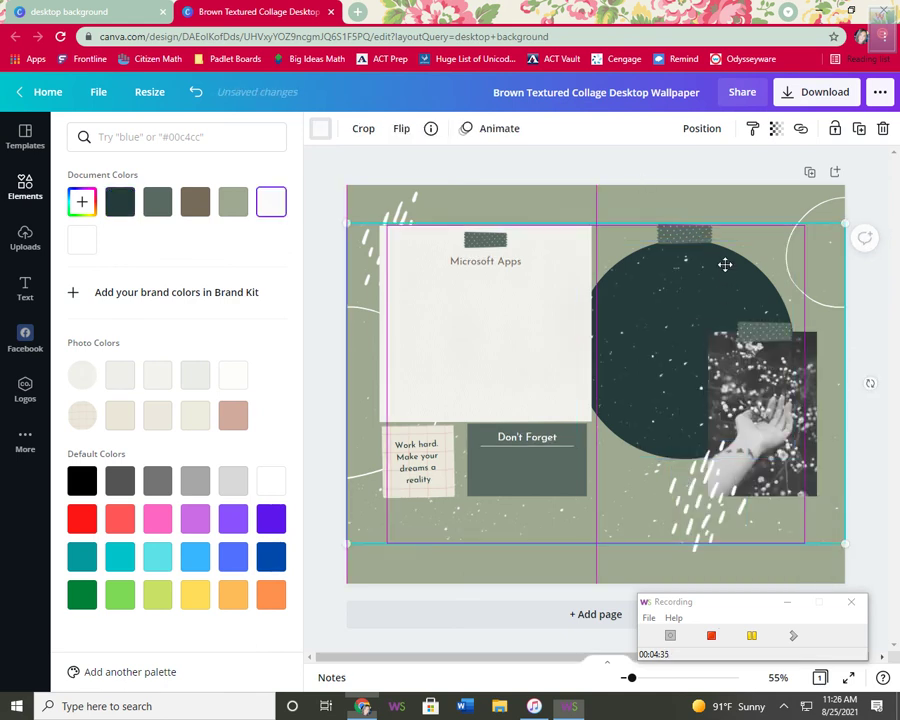
- Add a body text box reading "Math Apps" on the upper part of the dark circle
click(25, 290)
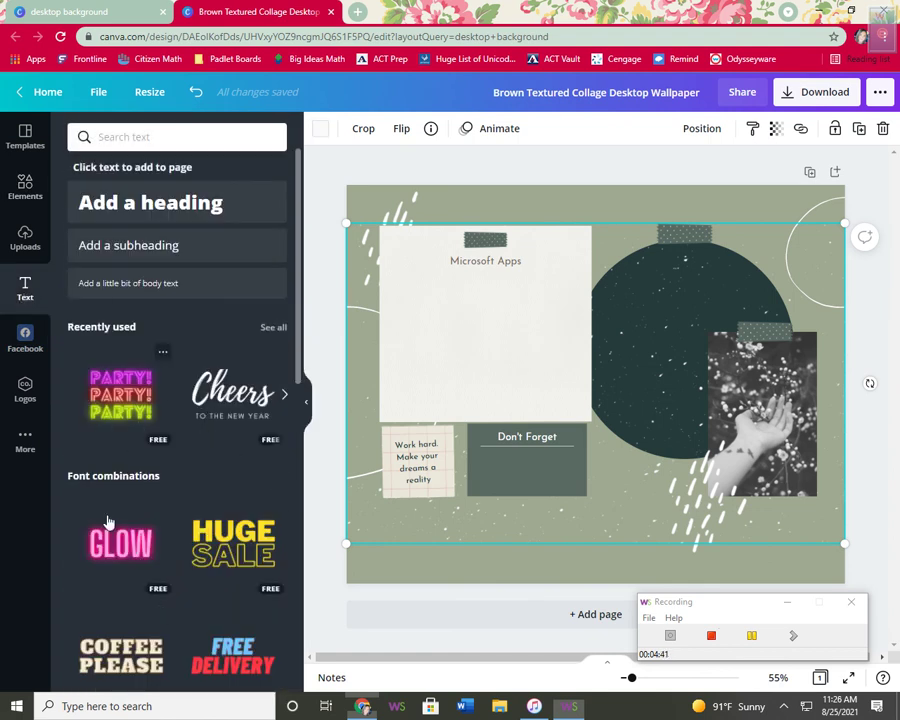
scroll(218, 537, down, 3)
scroll(218, 537, down, 3)
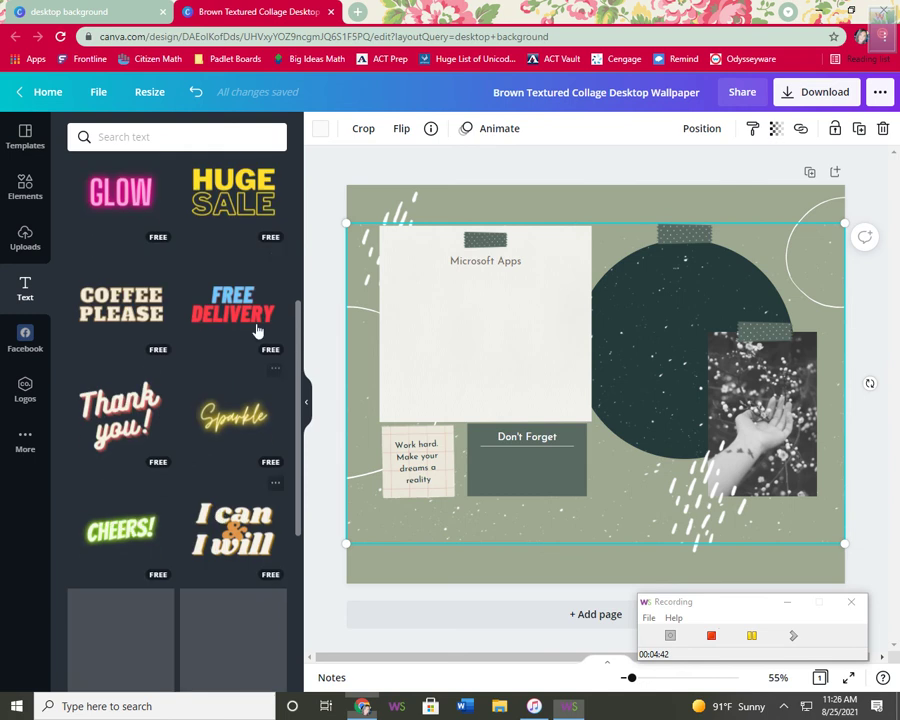
scroll(205, 422, up, 6)
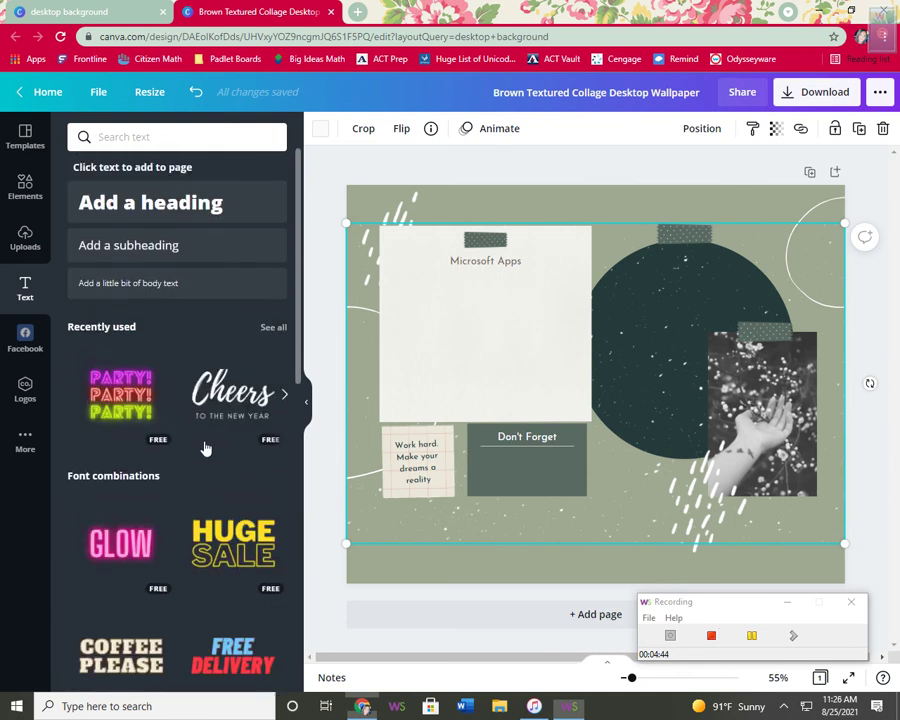
click(128, 283)
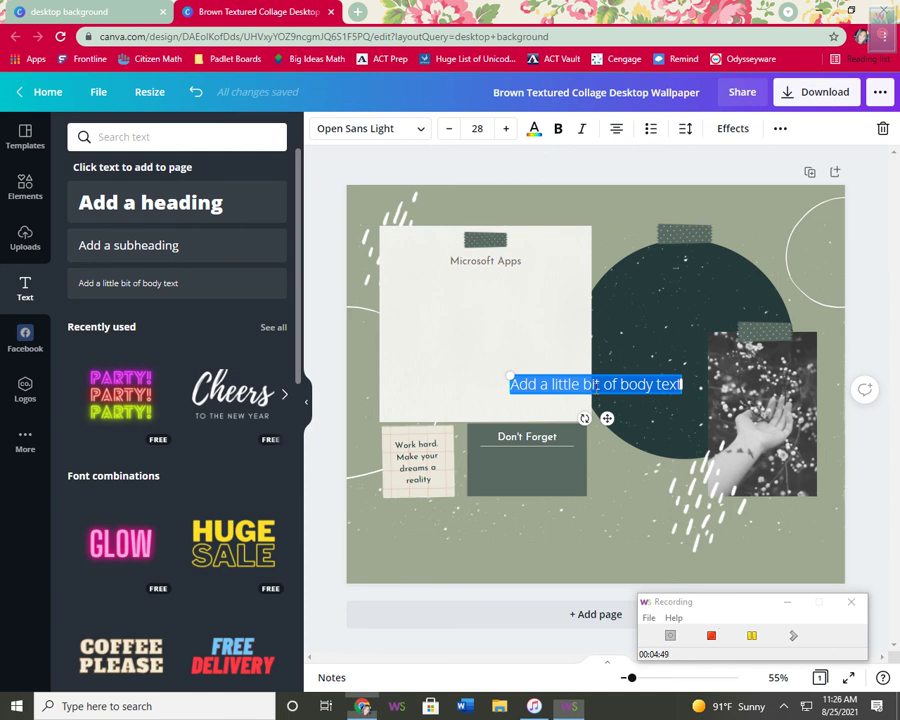
drag(600, 384, 687, 291)
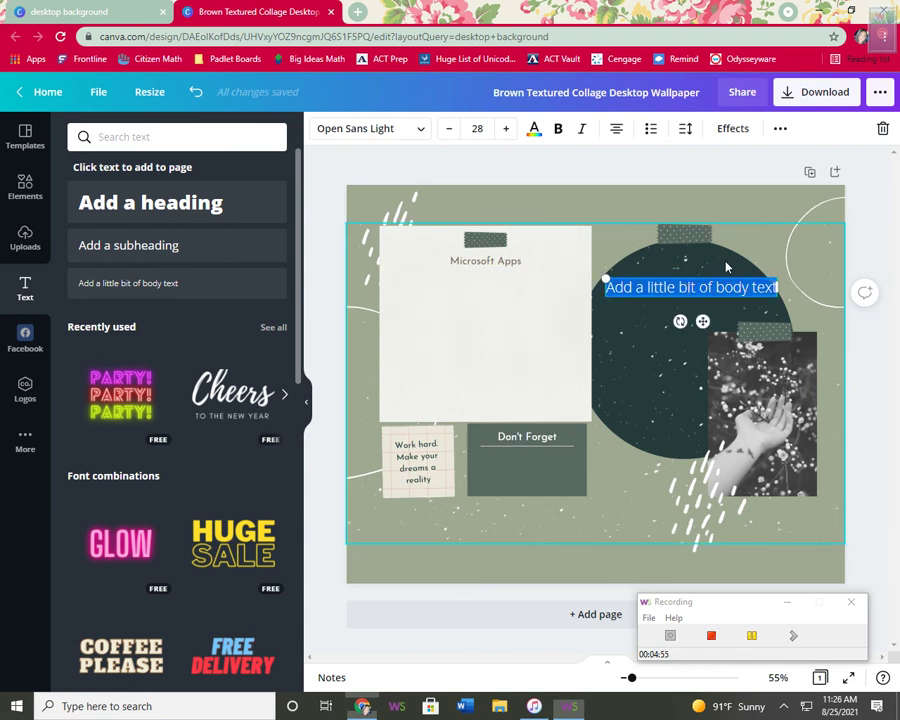
text(Math Apps)
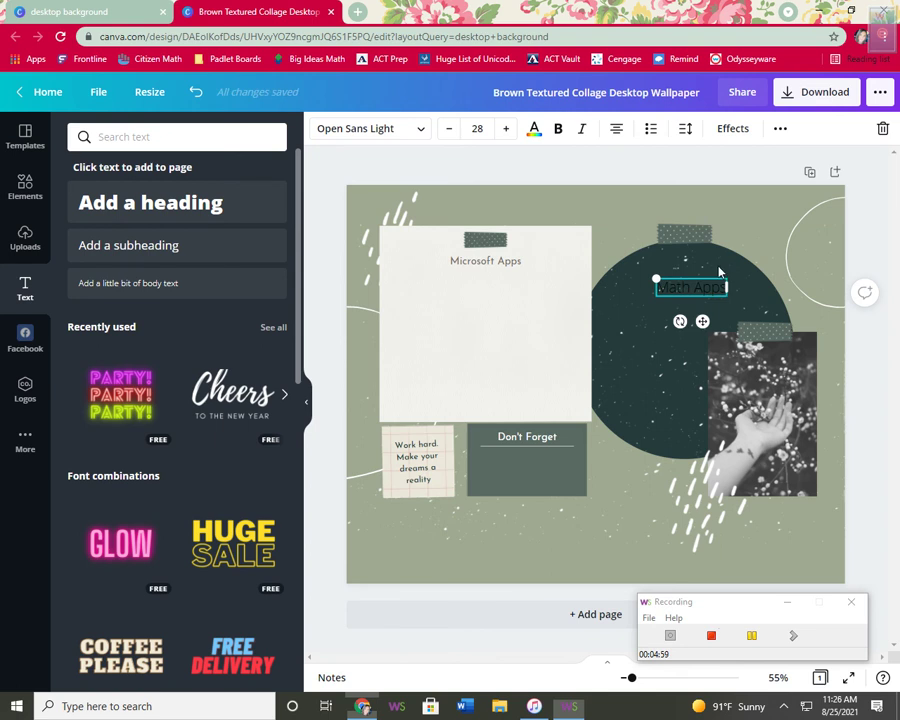
- Color the "Math Apps" text light turquoise and move it up beneath the circle's tape strip
click(533, 132)
triple_click(682, 287)
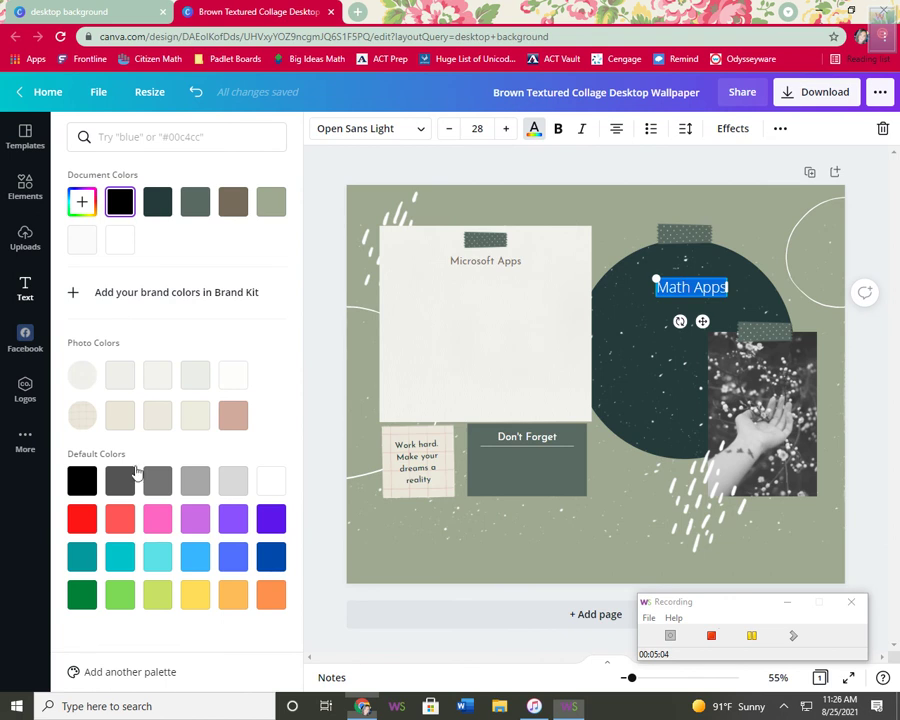
click(82, 518)
click(157, 556)
click(707, 305)
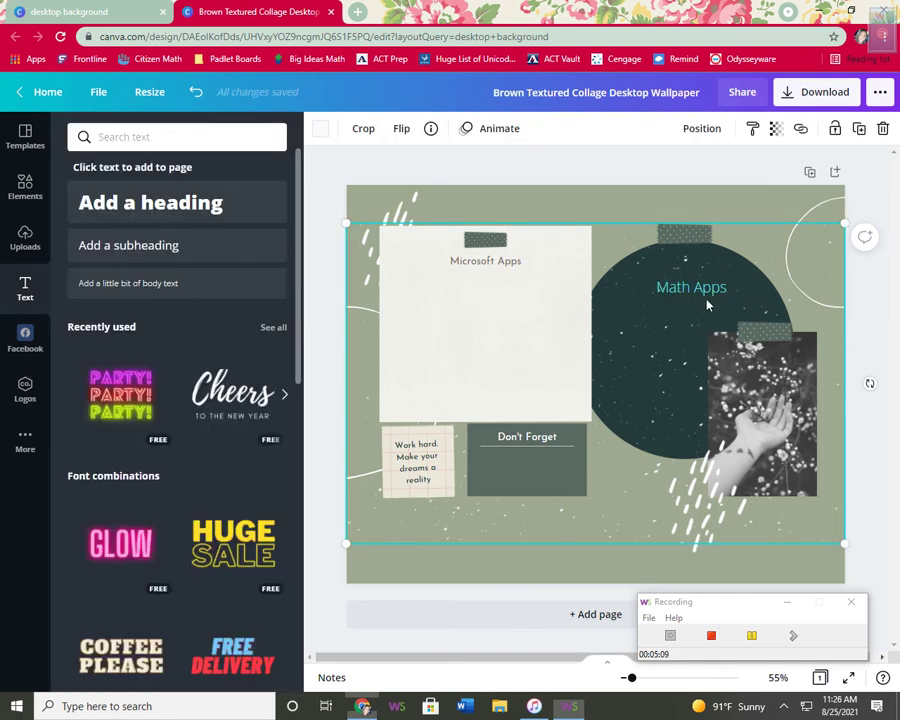
drag(698, 289, 691, 270)
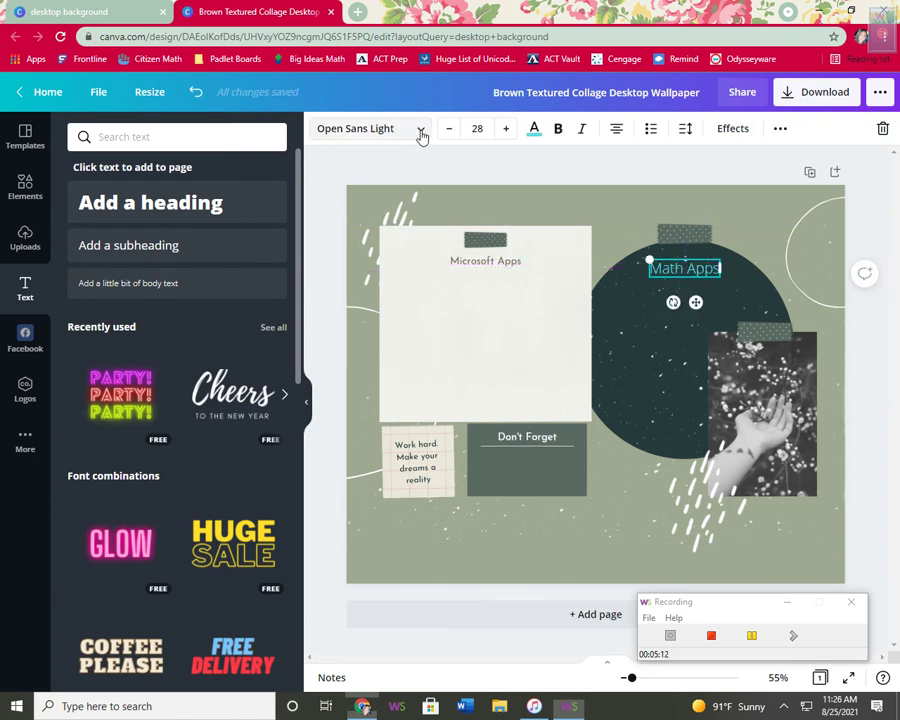
- Change the font of the "Math Apps" text to Chloe
click(421, 129)
double_click(682, 269)
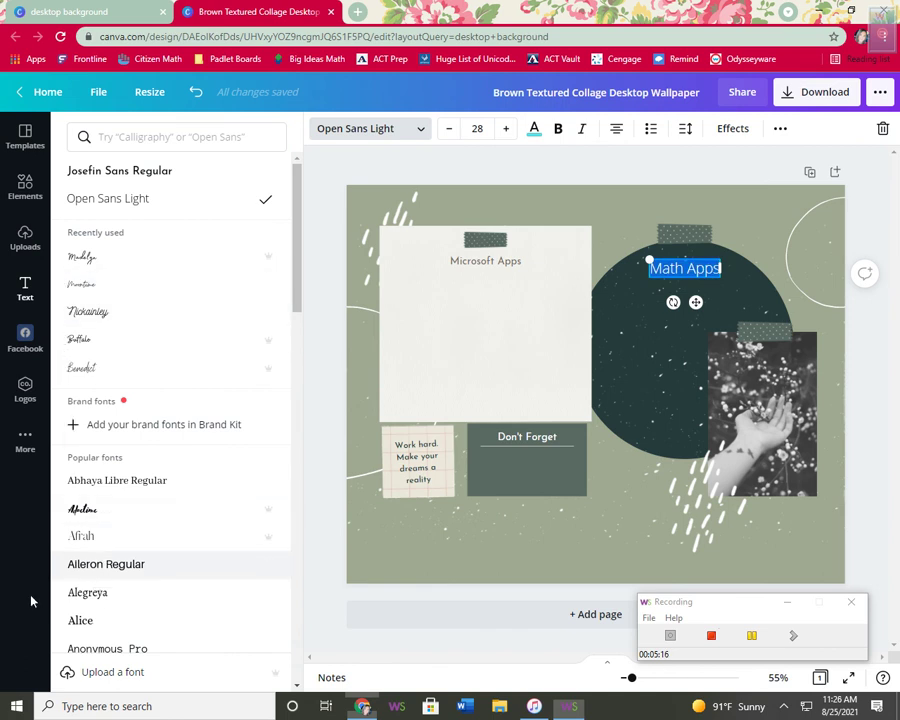
scroll(115, 545, down, 3)
scroll(119, 528, down, 2)
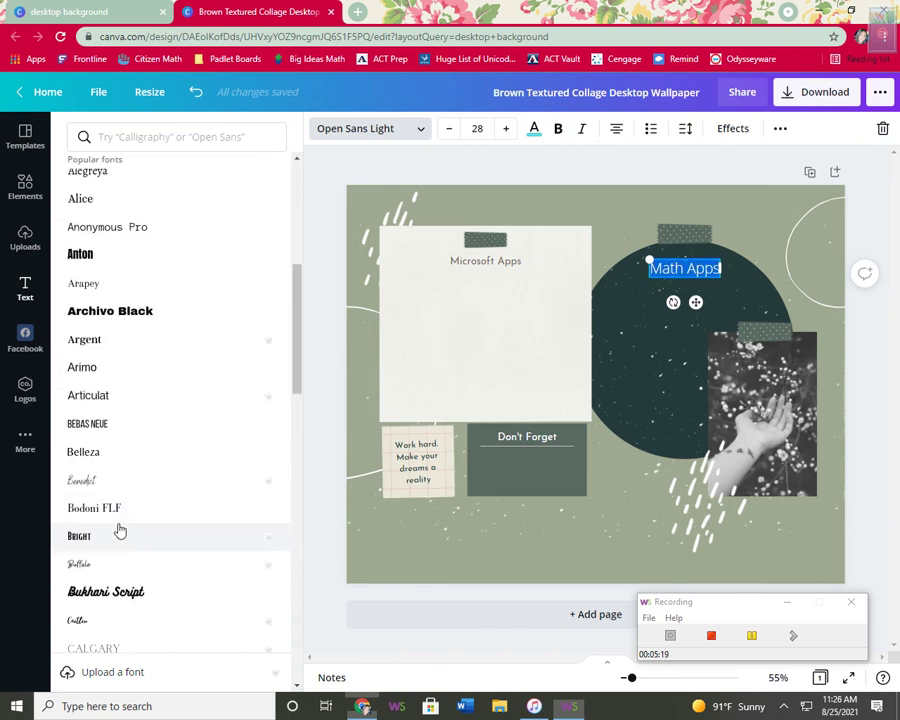
scroll(110, 497, down, 5)
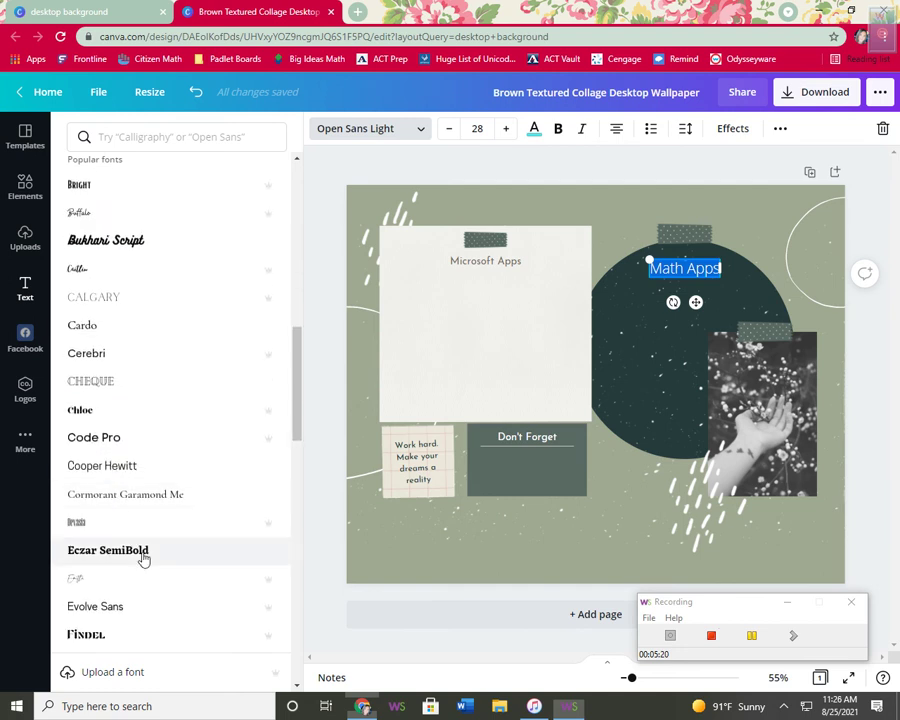
click(104, 413)
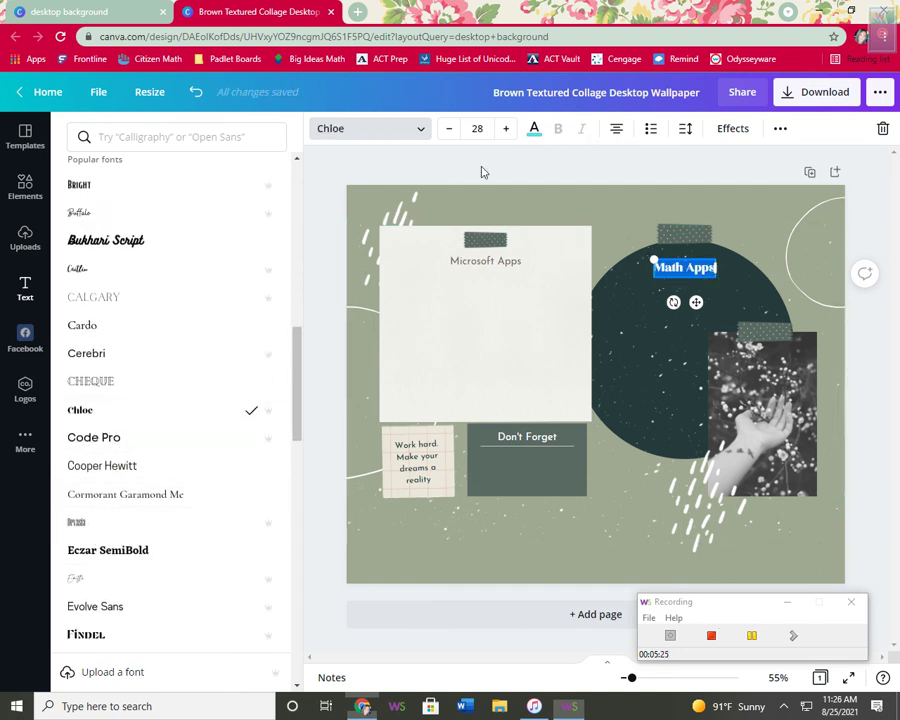
- Increase the "Math Apps" text size to 42
click(505, 130)
click(508, 131)
click(508, 131)
click(508, 131)
click(508, 131)
click(508, 131)
click(508, 131)
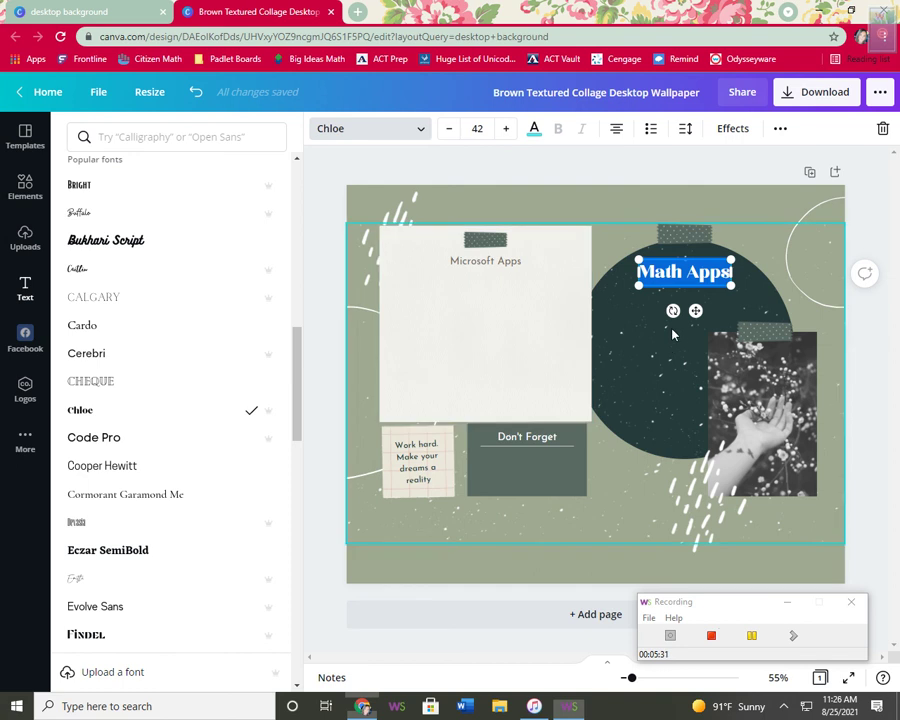
- Leave the collage design and create a new blank custom-size design of 1280 × 1024 px
click(30, 92)
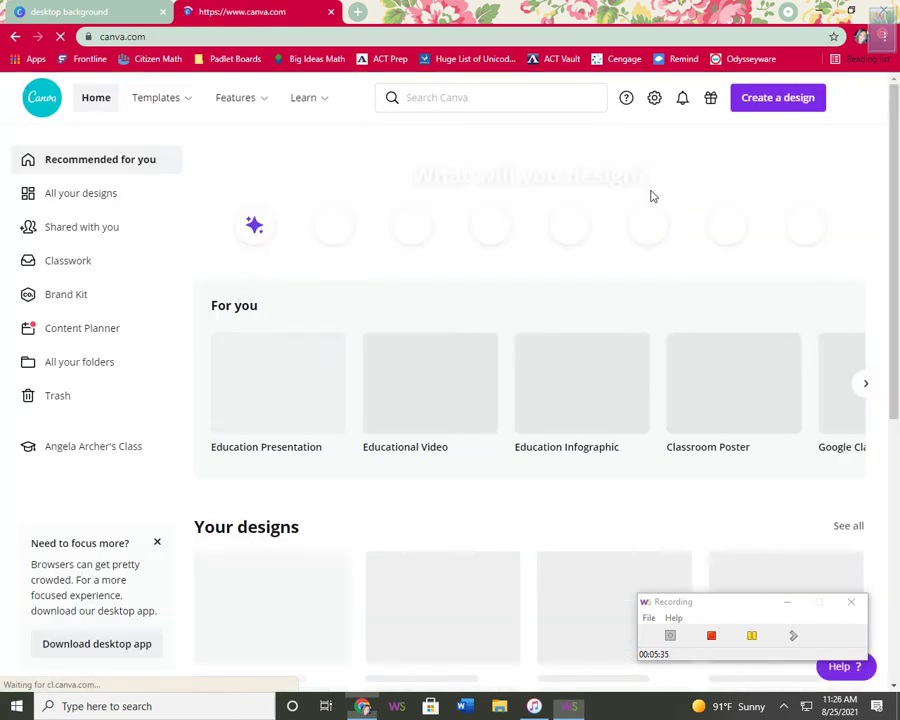
click(786, 103)
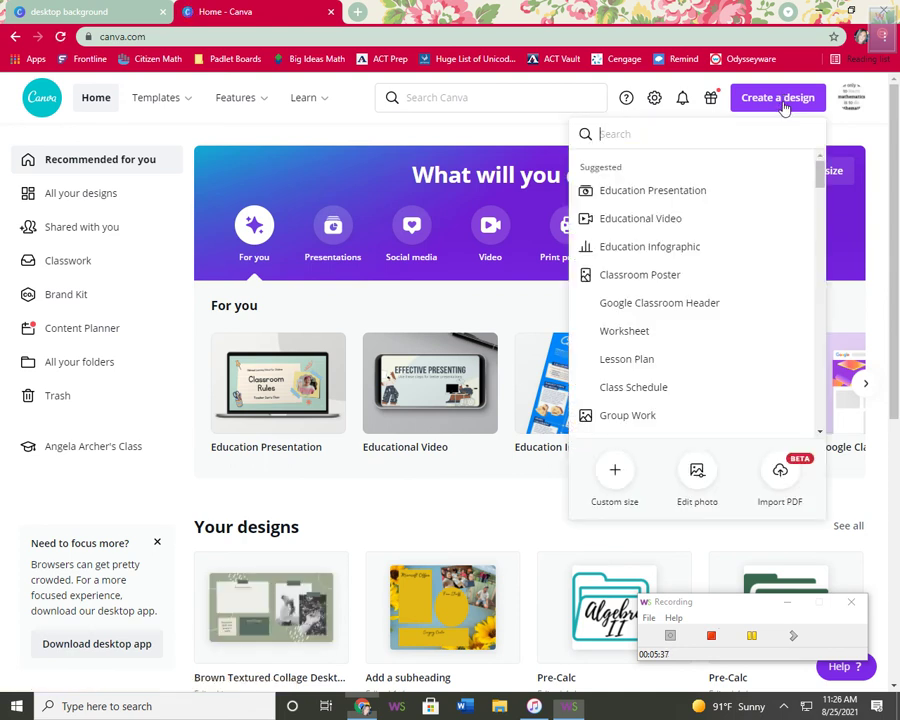
click(617, 467)
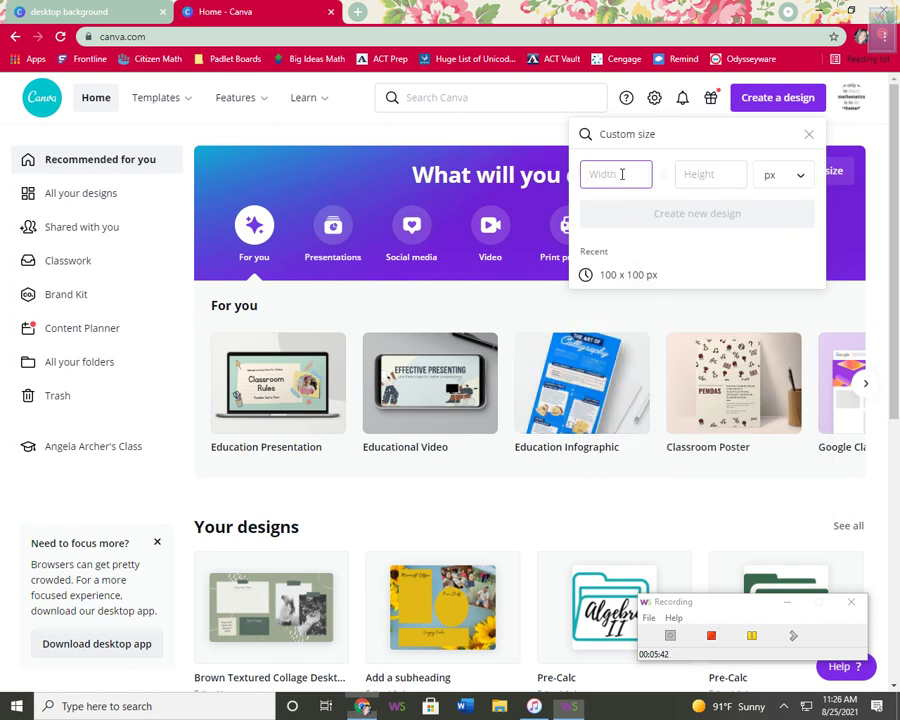
key(Tab)
text(1024)
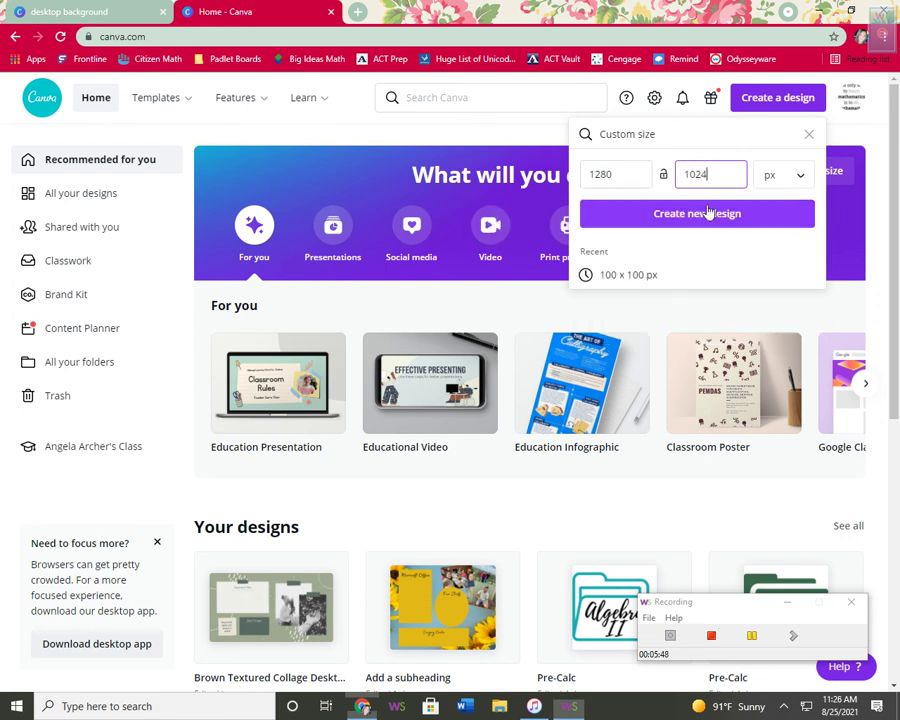
click(706, 218)
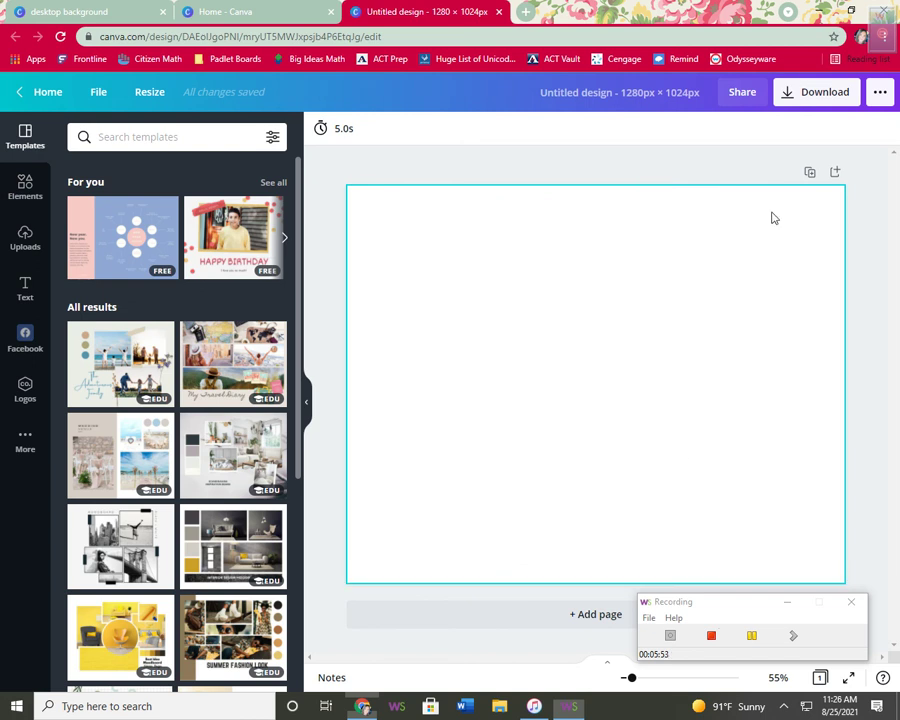
- Insert the uploaded photo of three people on a deck and shrink it to about half its width
click(31, 243)
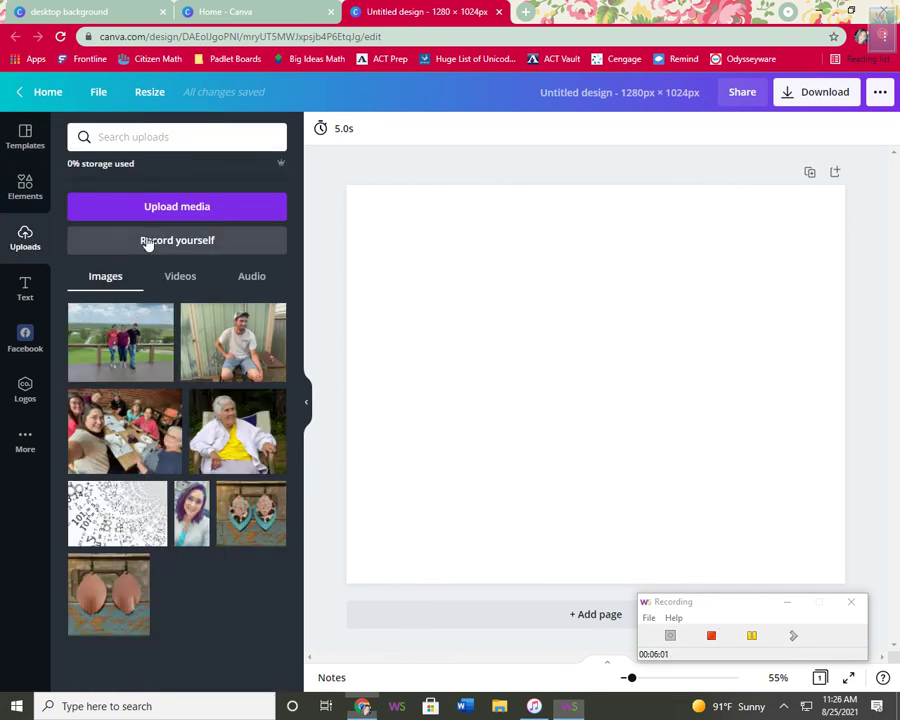
click(138, 345)
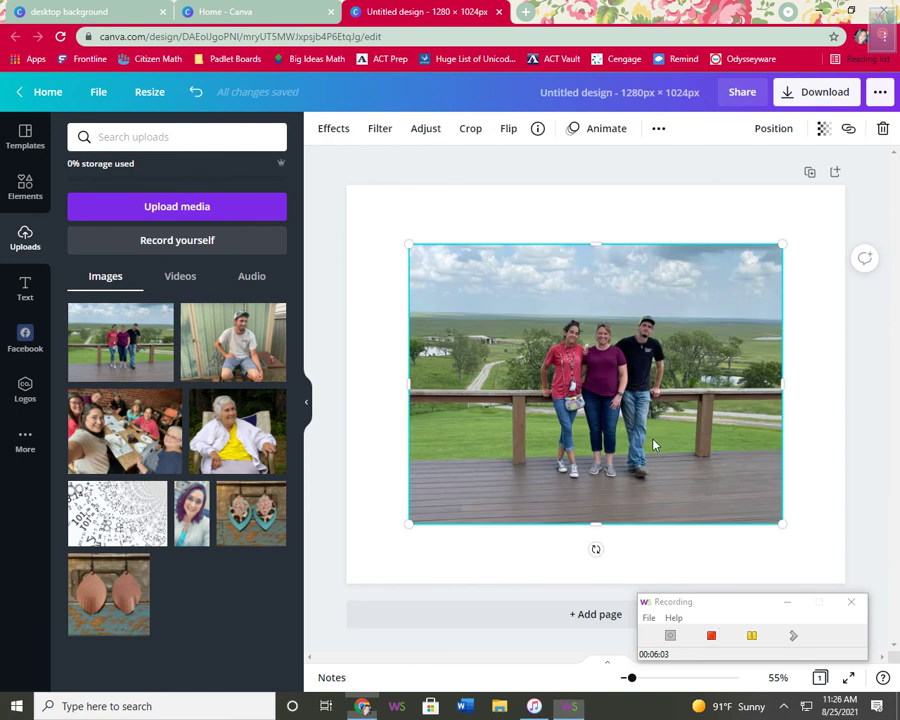
drag(782, 525, 588, 377)
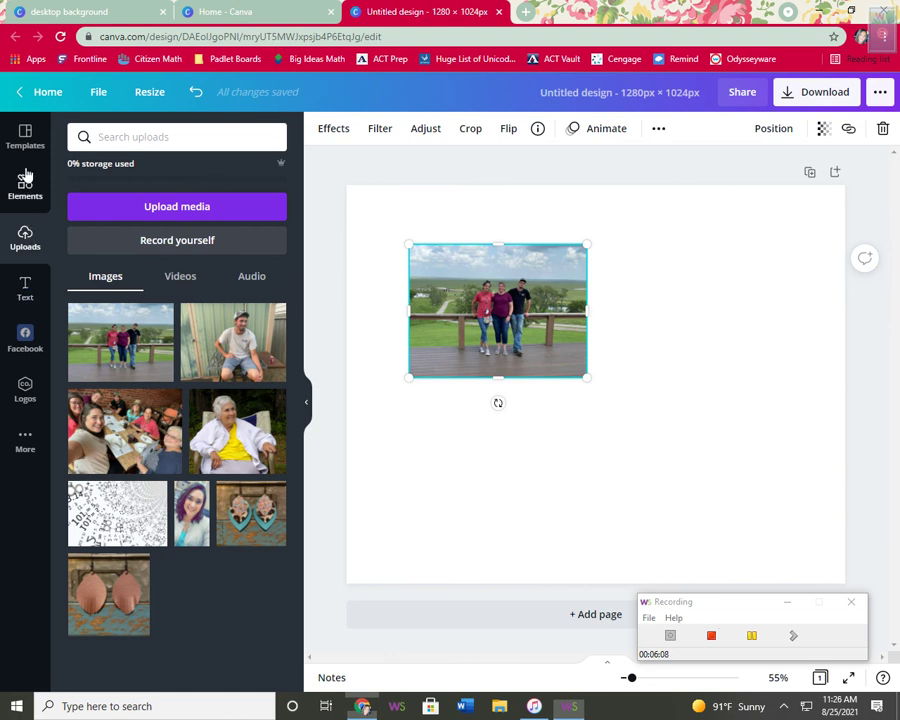
- Open the existing sunflower wallpaper design "Add a subheading" from the home page and bring up its download options
click(32, 91)
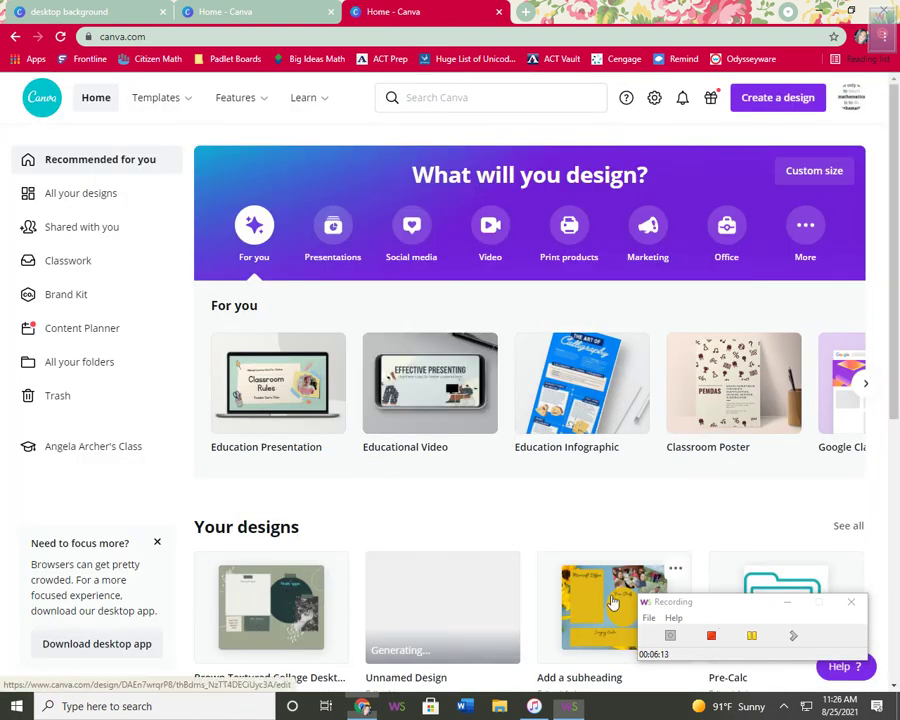
click(608, 597)
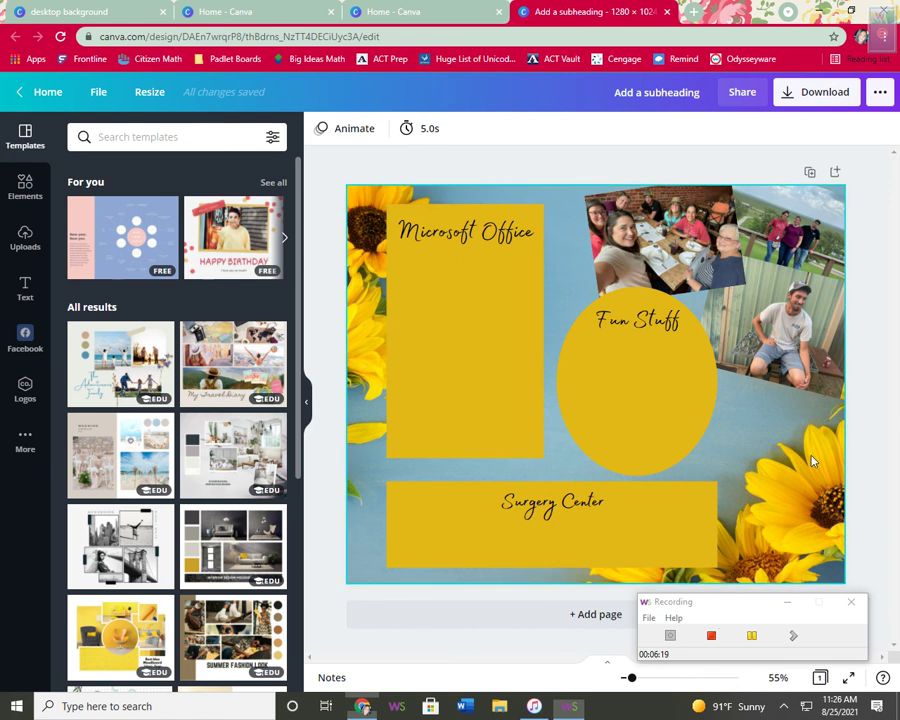
click(816, 92)
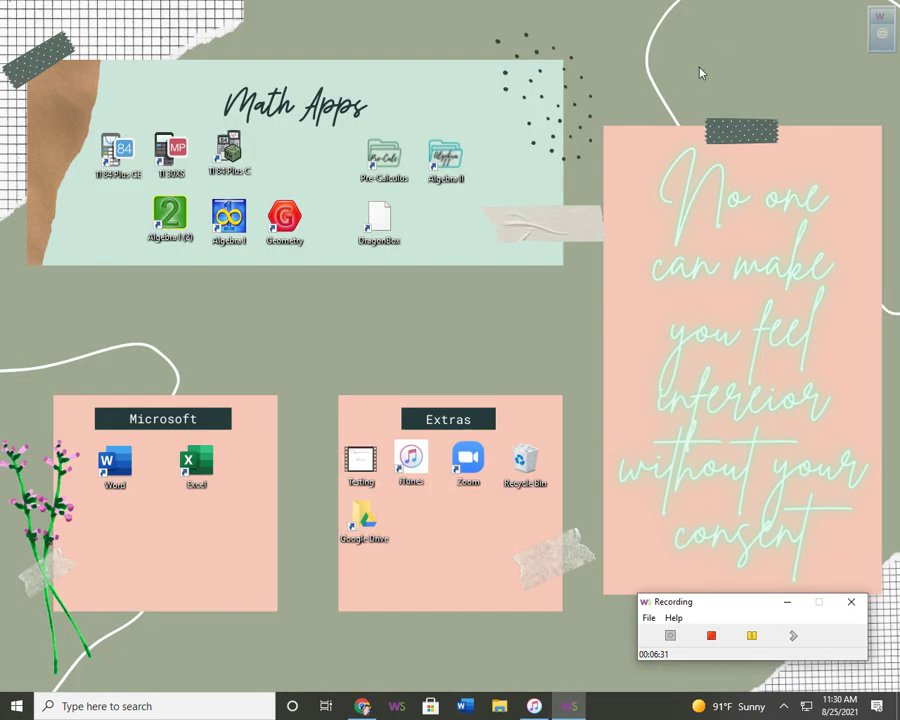
- Review the Windows desktop background settings and browse the Downloads folder for a wallpaper picture, closing both without choosing one
right_click(700, 72)
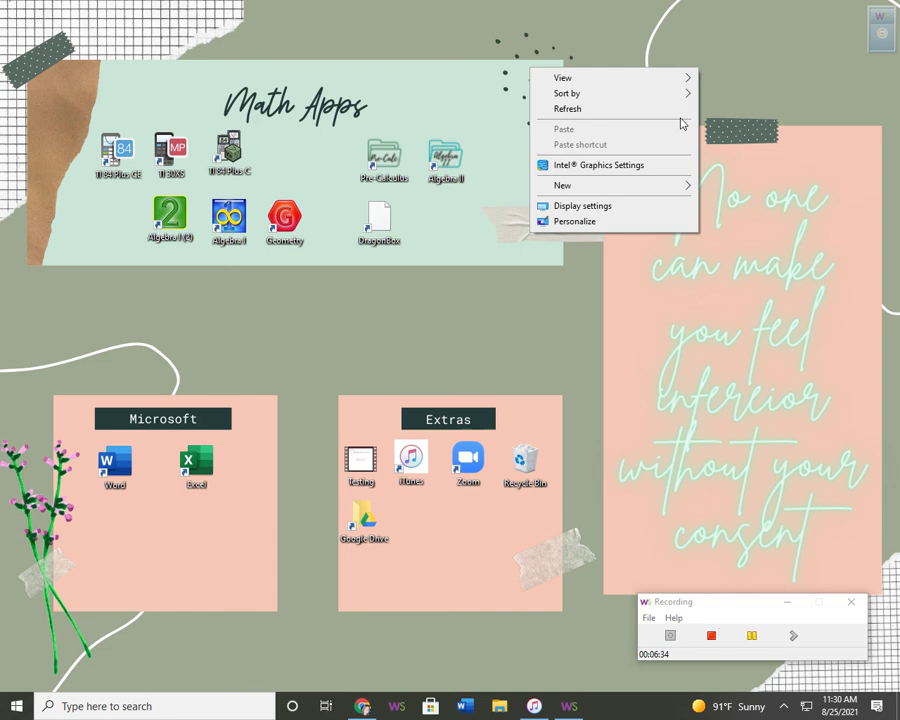
click(590, 221)
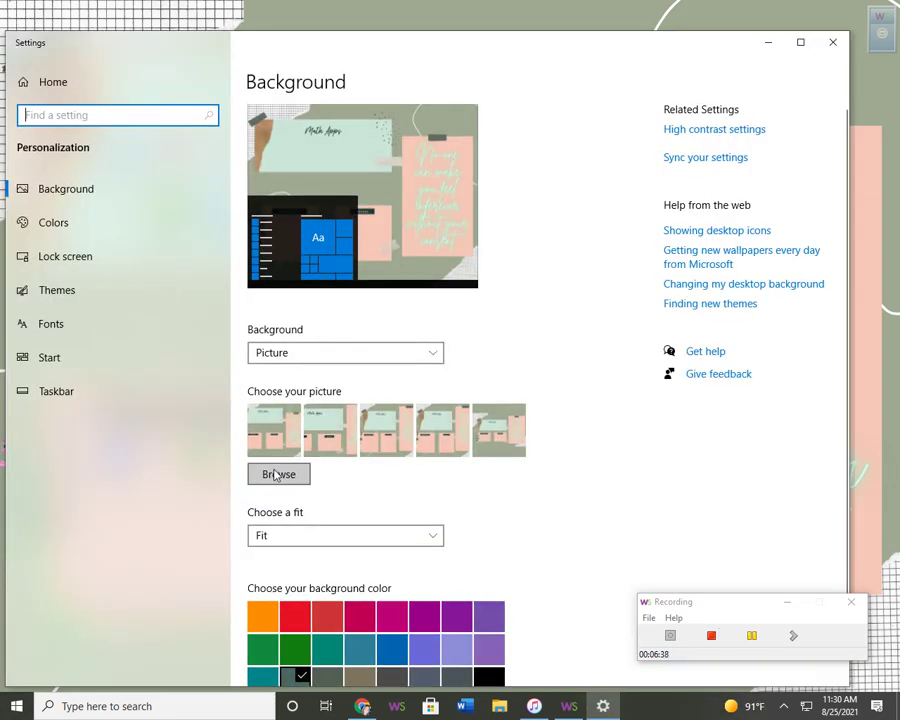
click(278, 475)
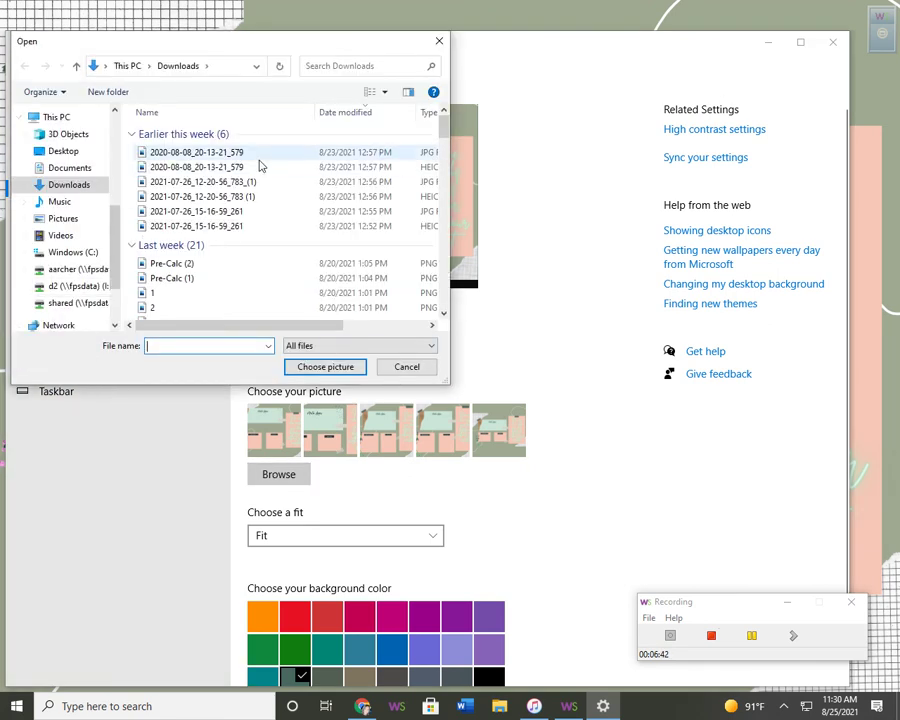
click(408, 367)
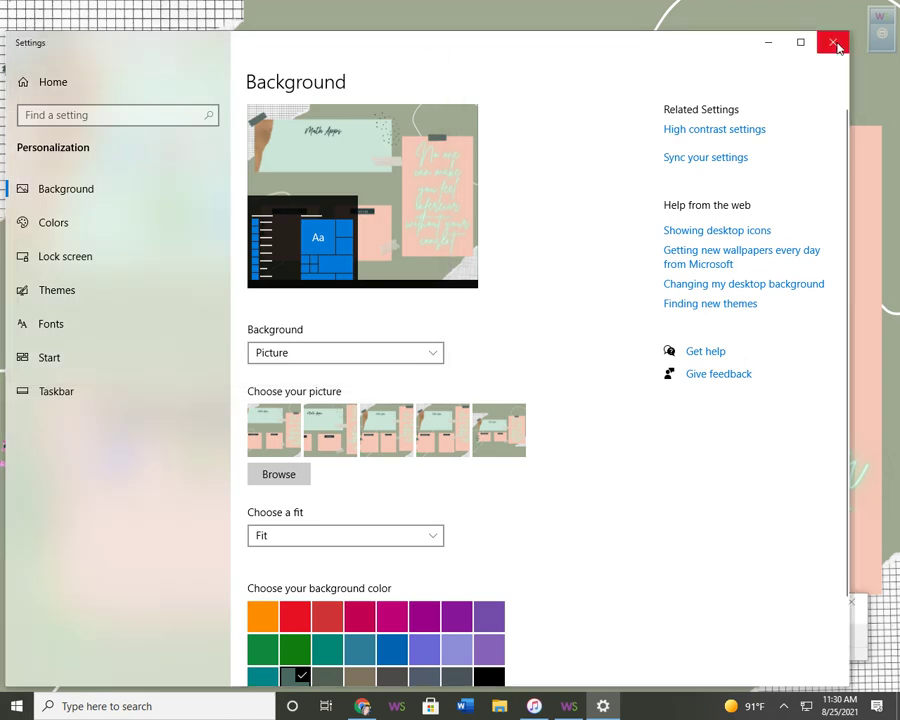
click(834, 43)
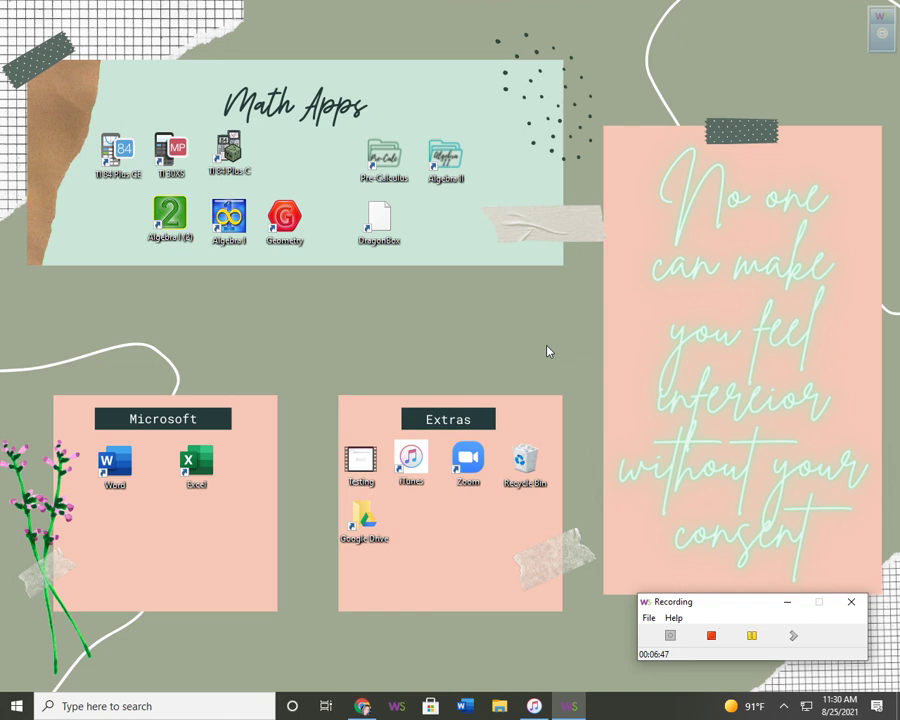
- Switch back to the sunflower wallpaper design in Canva, look through the suggested templates and dismiss the download options
click(364, 705)
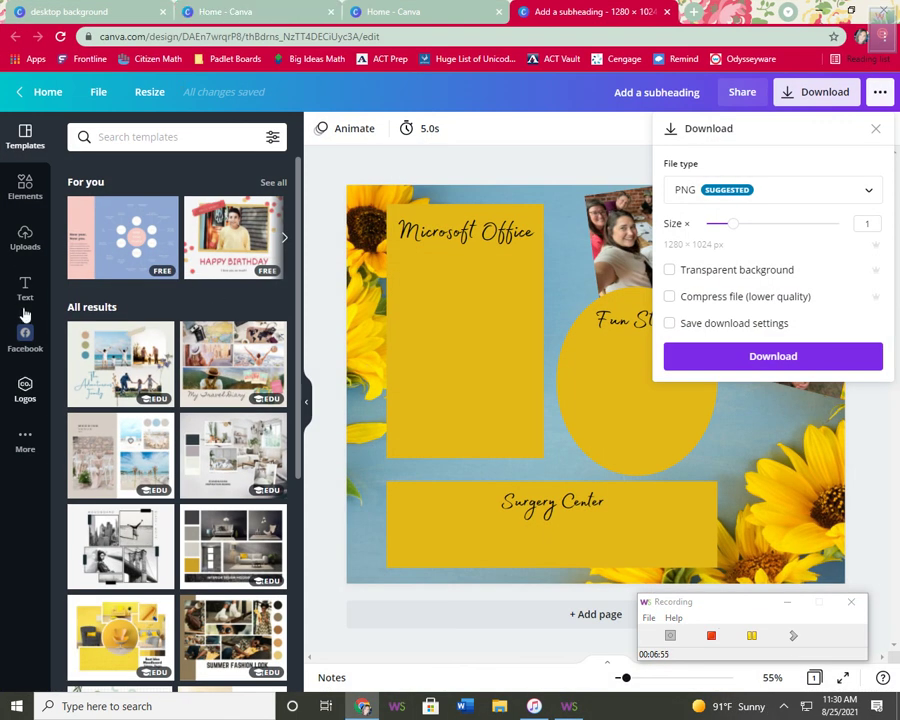
scroll(211, 444, down, 3)
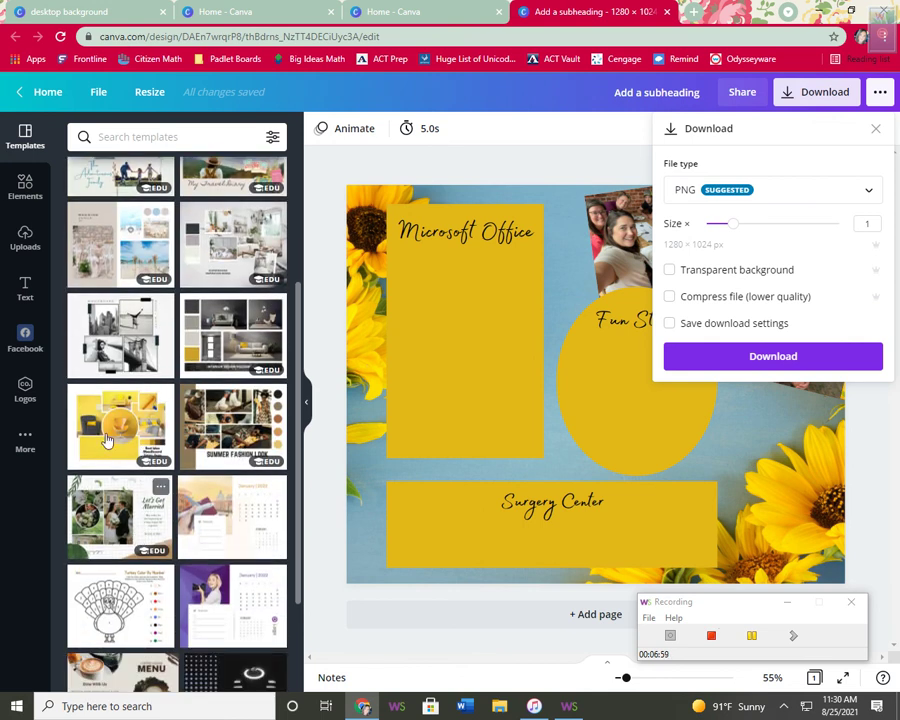
scroll(222, 552, down, 6)
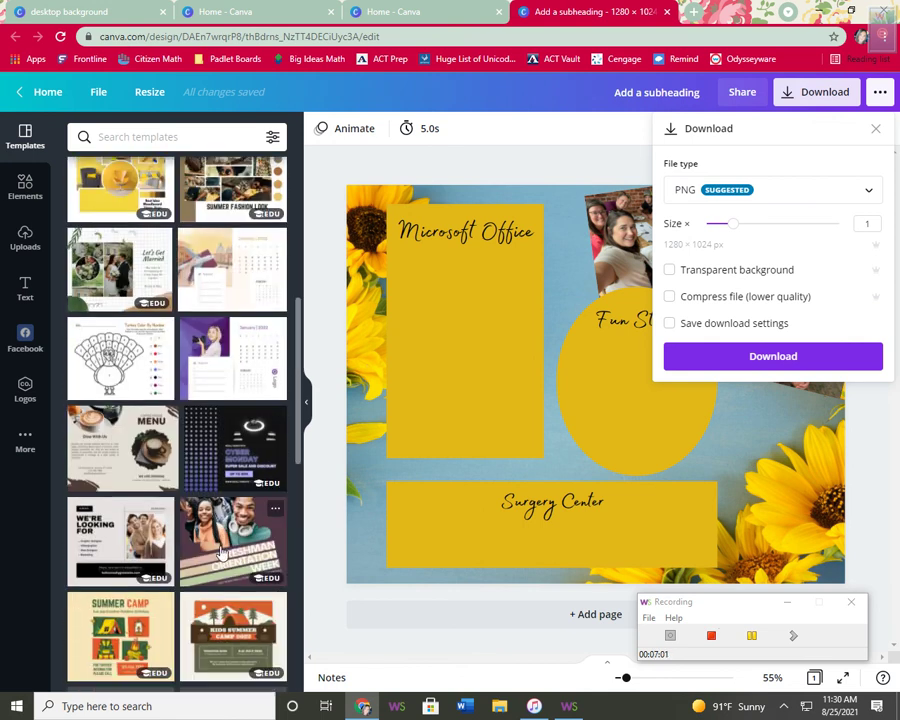
scroll(208, 526, up, 10)
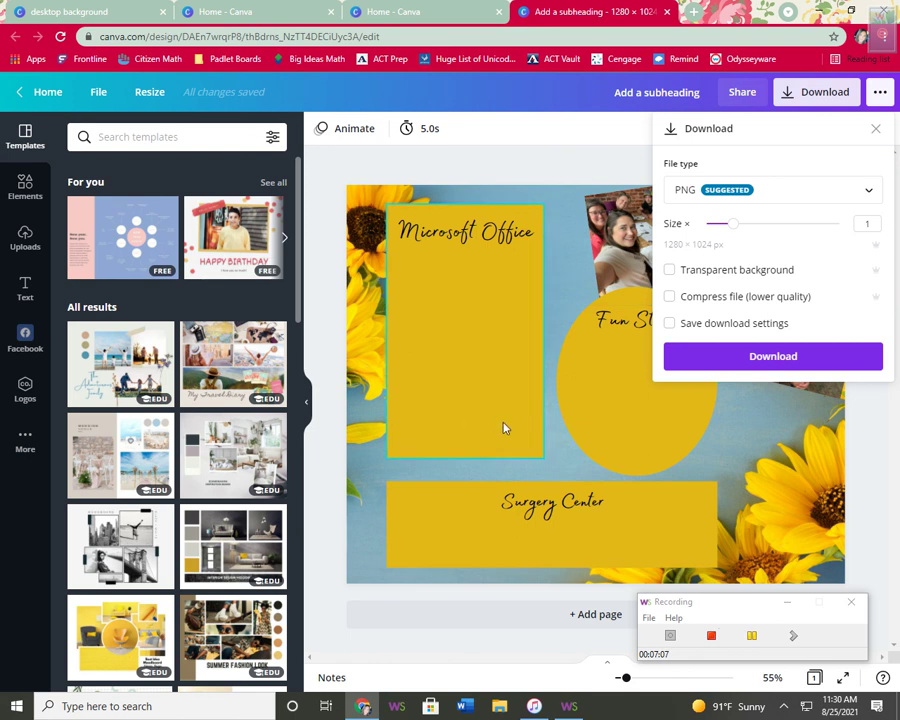
click(877, 131)
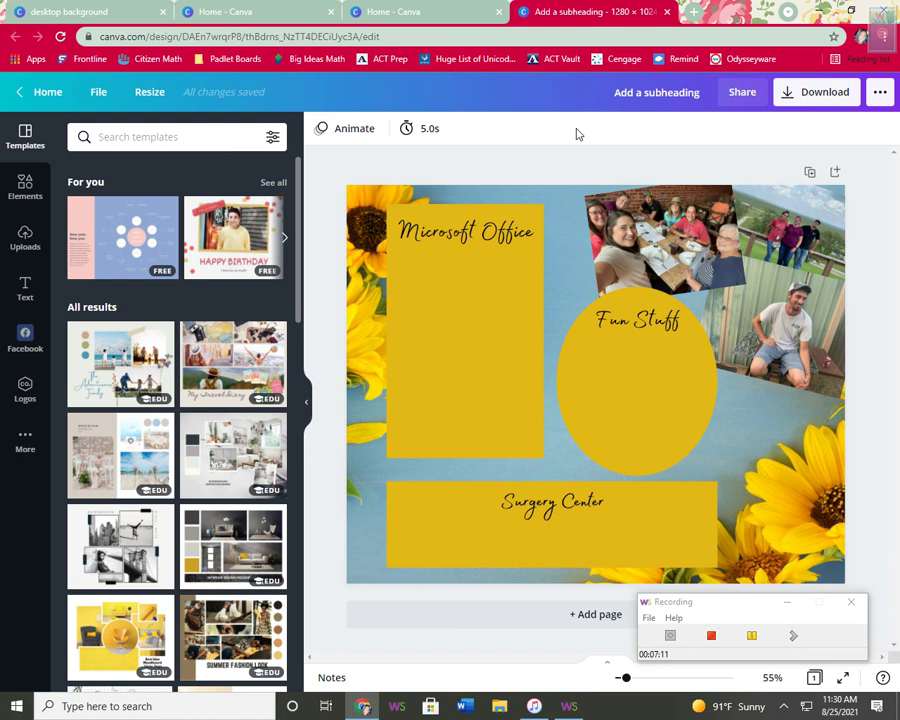